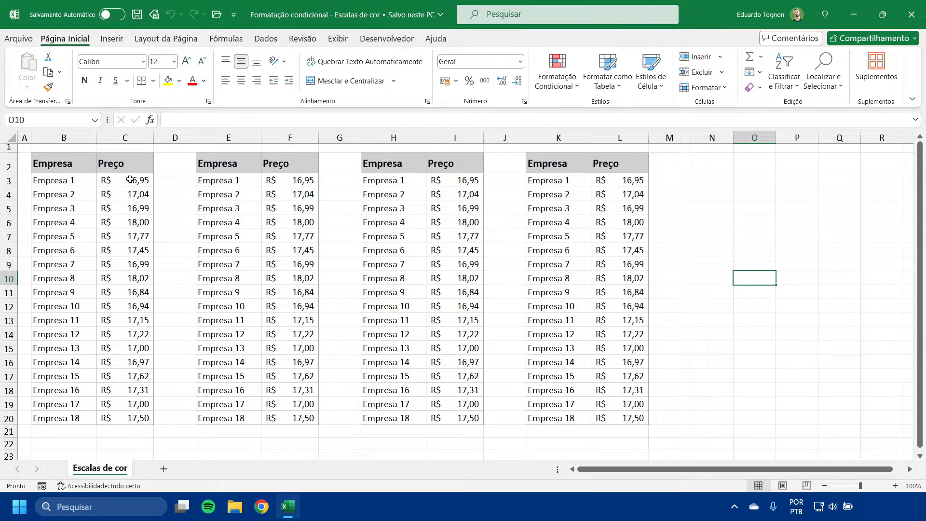
# Start a new conditional formatting rule for the prices in C3:C20, using the Escala Bicolor format style
pyautogui.moveTo(130, 180); pyautogui.dragTo(123, 417)
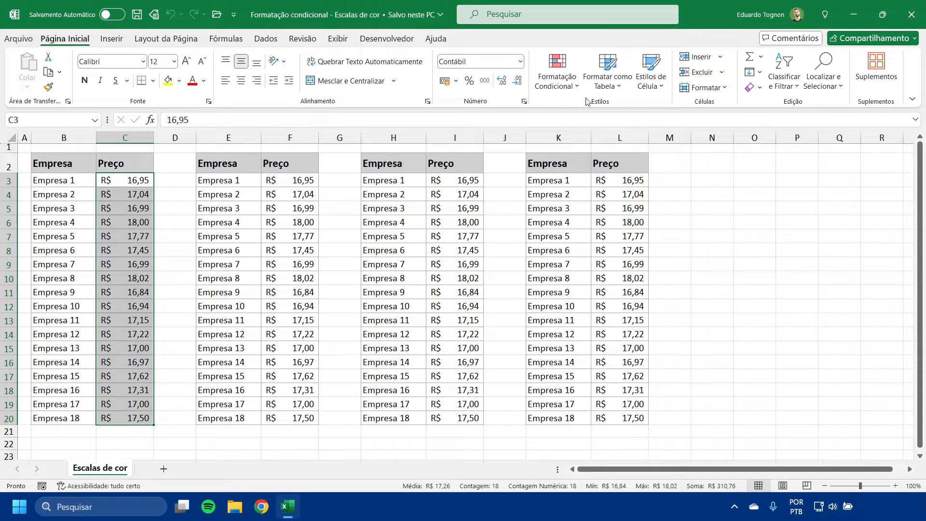
pyautogui.click(555, 83)
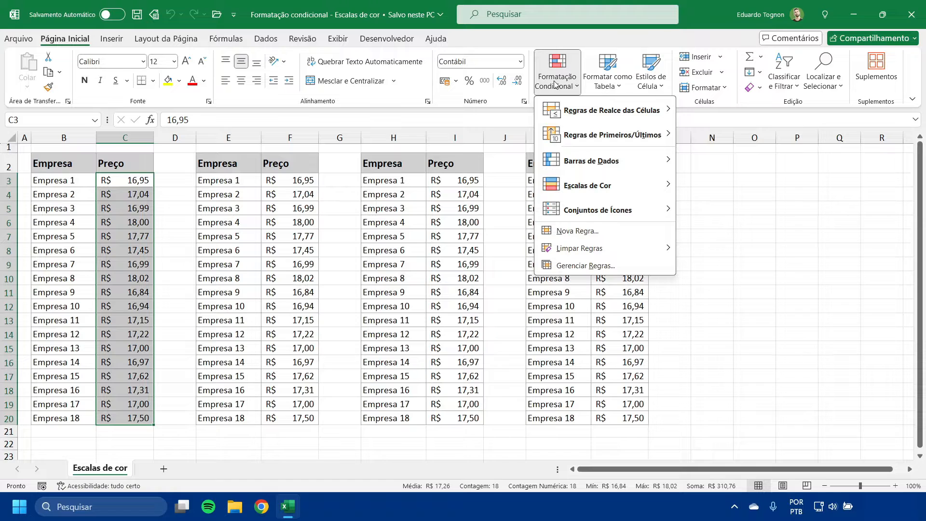
pyautogui.moveTo(584, 185)
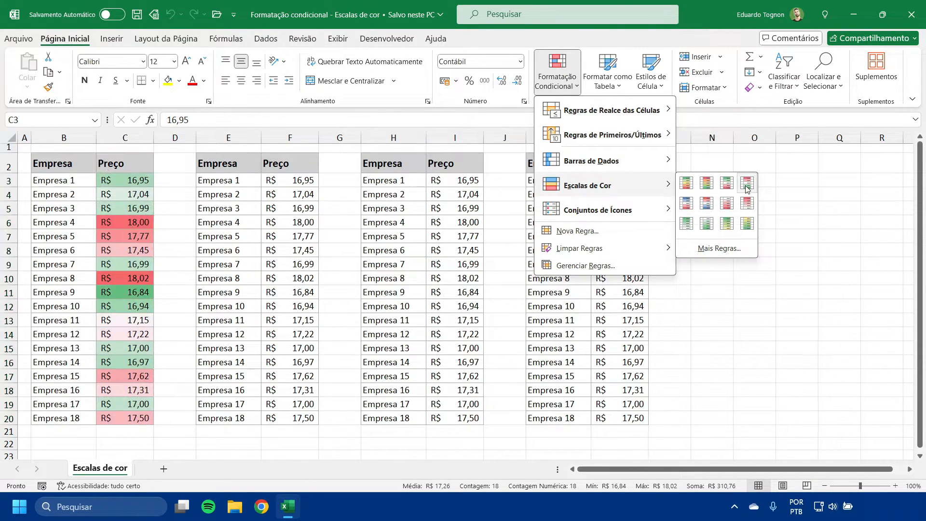
pyautogui.click(572, 234)
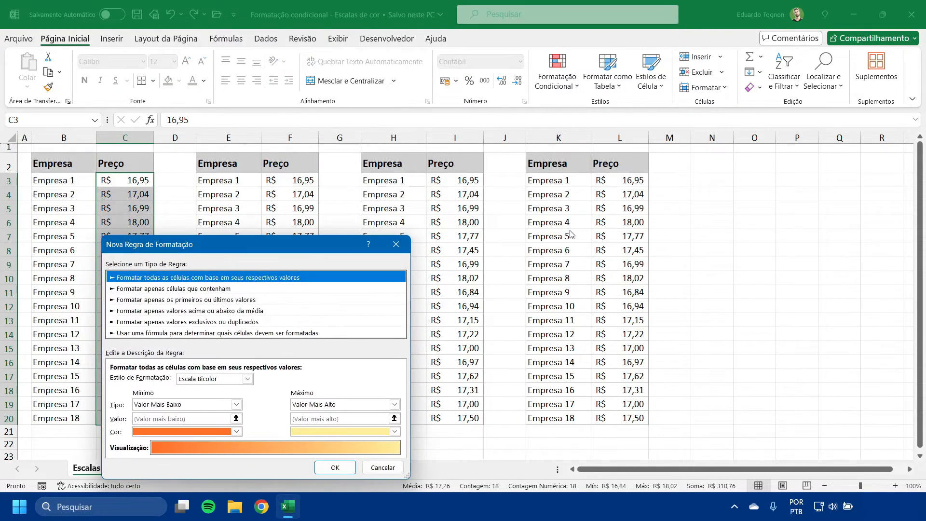
pyautogui.moveTo(195, 254); pyautogui.dragTo(337, 163)
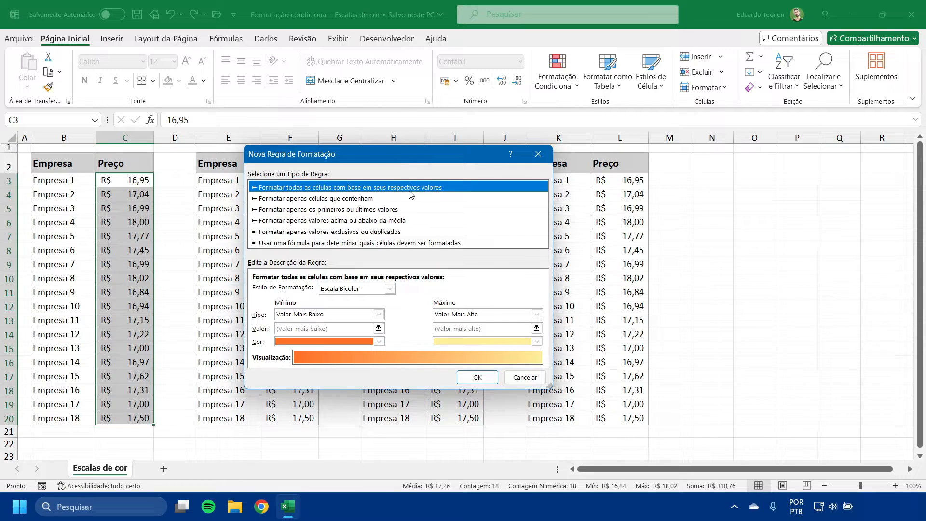
pyautogui.click(360, 290)
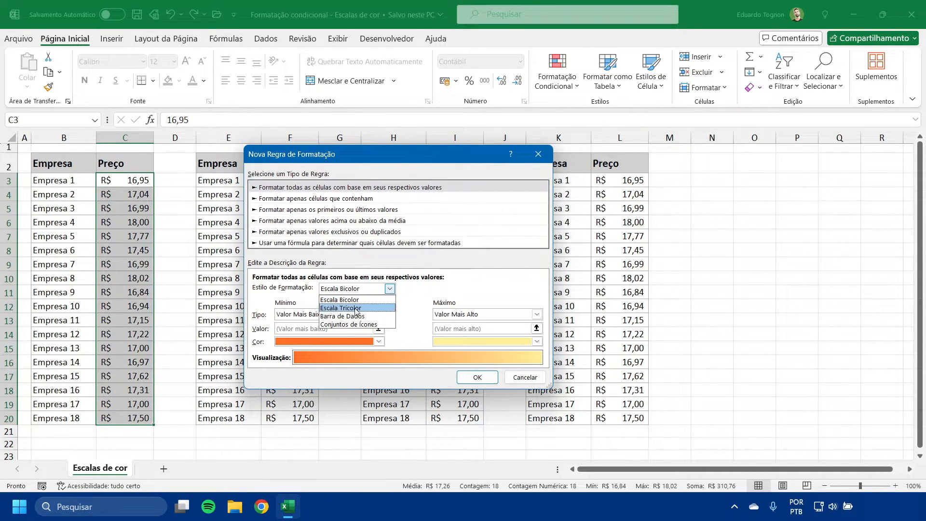
pyautogui.click(358, 306)
pyautogui.click(358, 289)
pyautogui.click(346, 299)
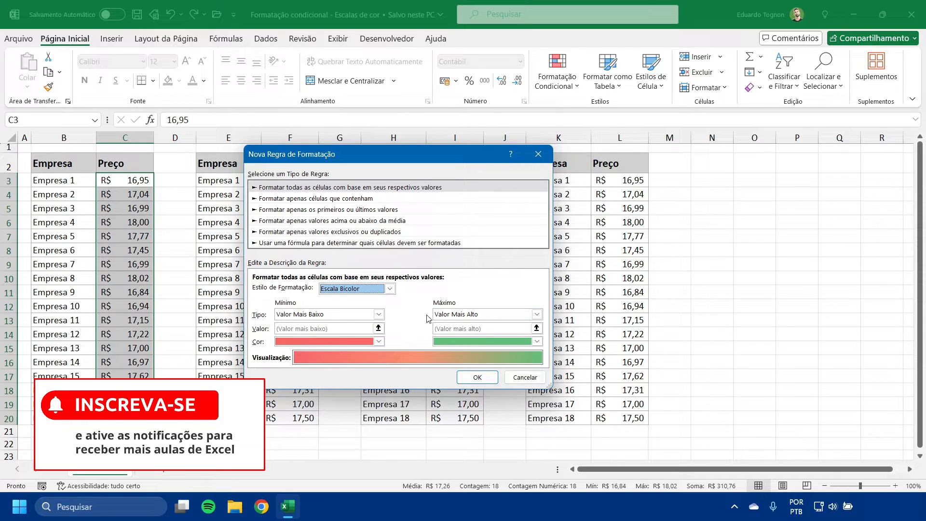
# Review the available type options for the colour scale's minimum and maximum
pyautogui.click(305, 315)
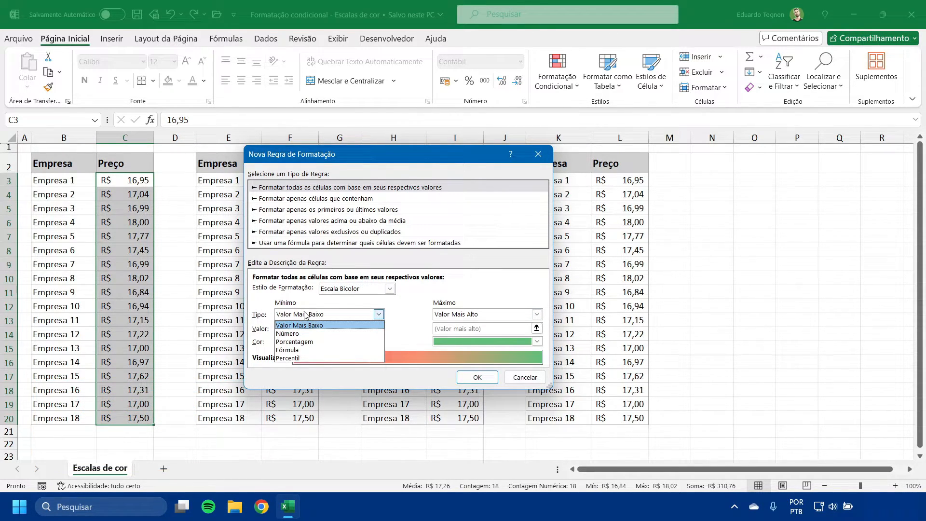
pyautogui.click(304, 315)
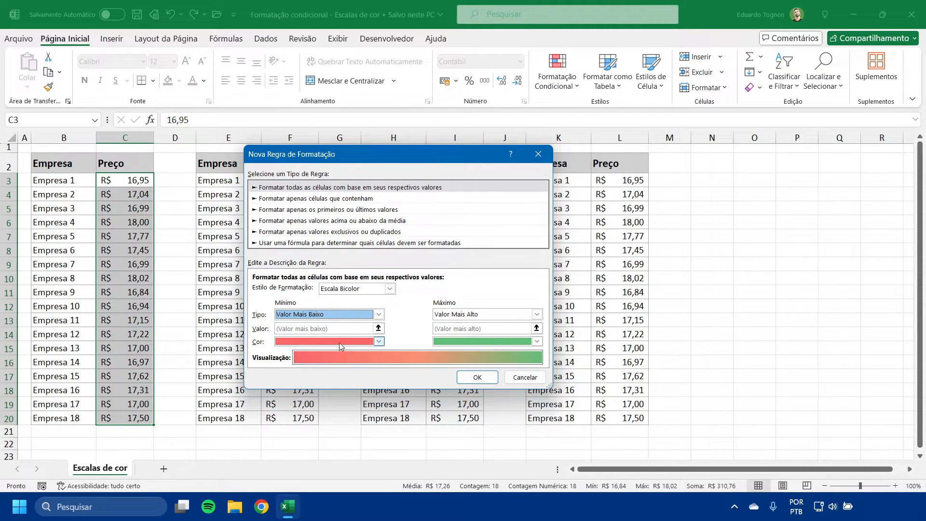
pyautogui.click(476, 314)
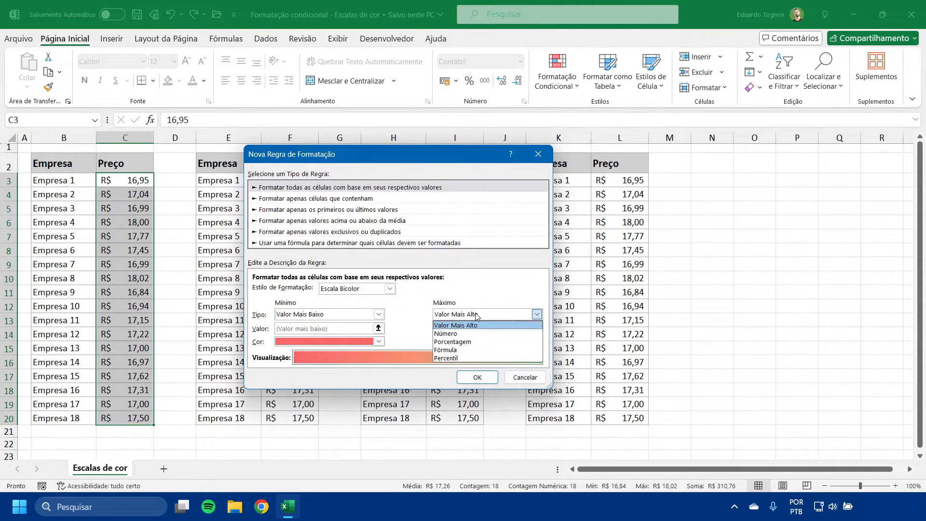
pyautogui.click(476, 316)
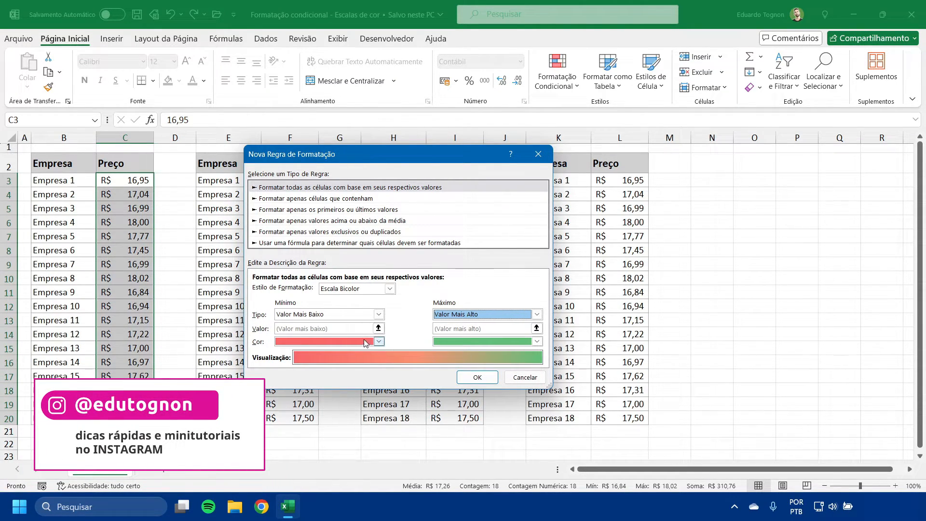
# Set the colour scale's minimum colour to standard orange and its maximum colour to standard red
pyautogui.click(323, 343)
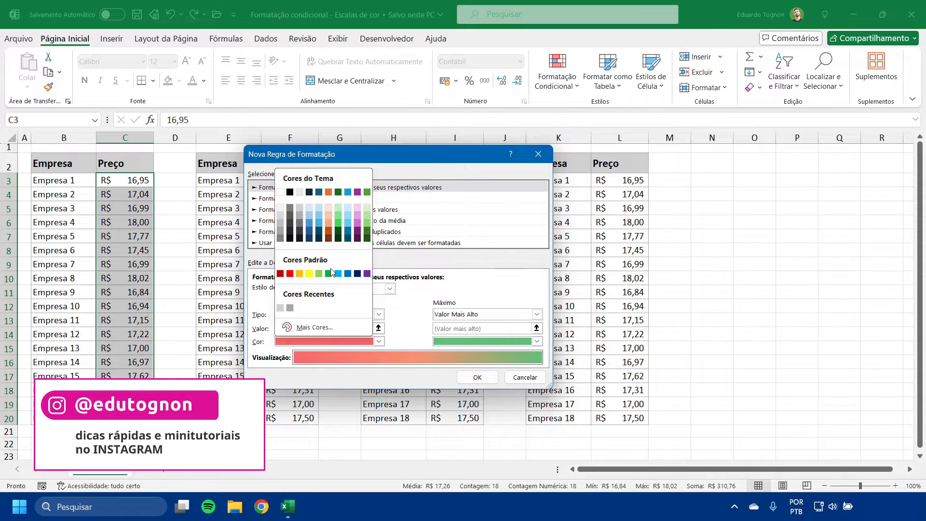
pyautogui.click(300, 273)
pyautogui.click(457, 343)
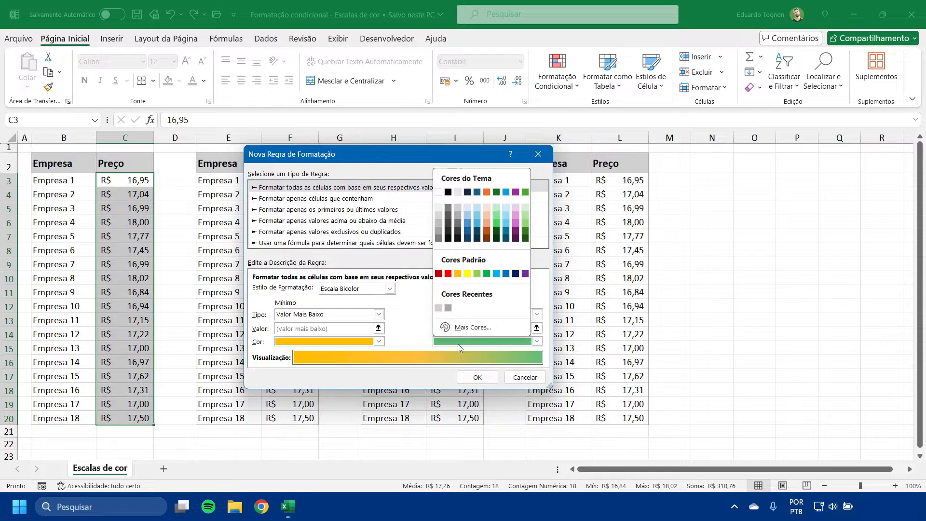
pyautogui.click(448, 273)
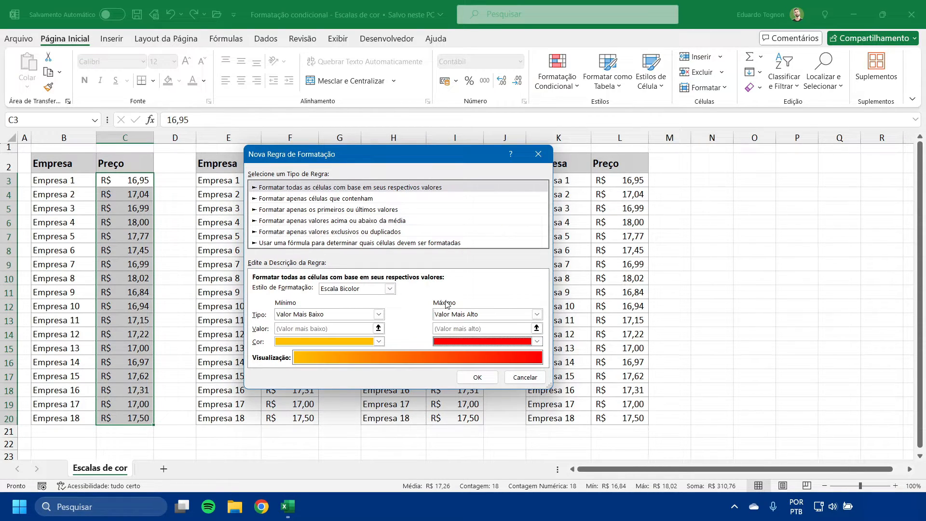
# Lighten the maximum colour to the custom red #FF6565
pyautogui.click(465, 344)
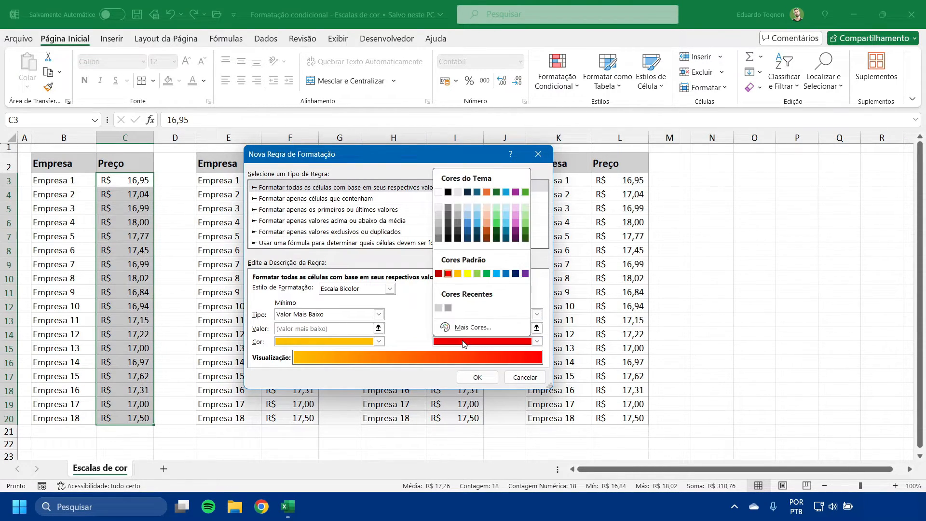
pyautogui.click(473, 327)
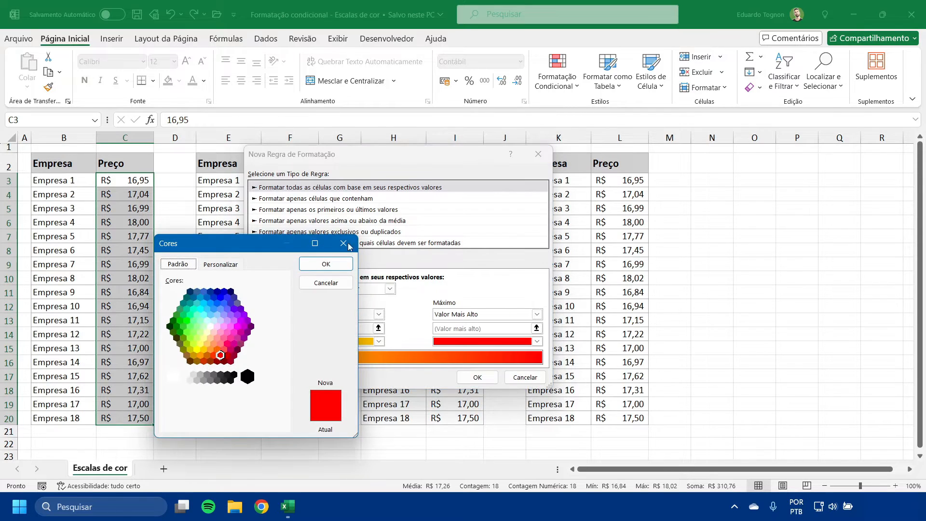
pyautogui.click(236, 265)
pyautogui.click(281, 308)
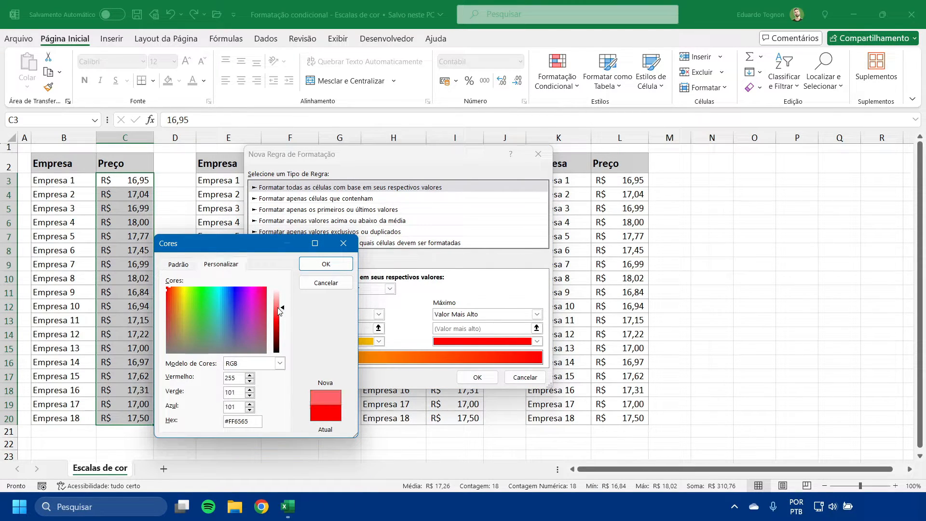
pyautogui.click(327, 264)
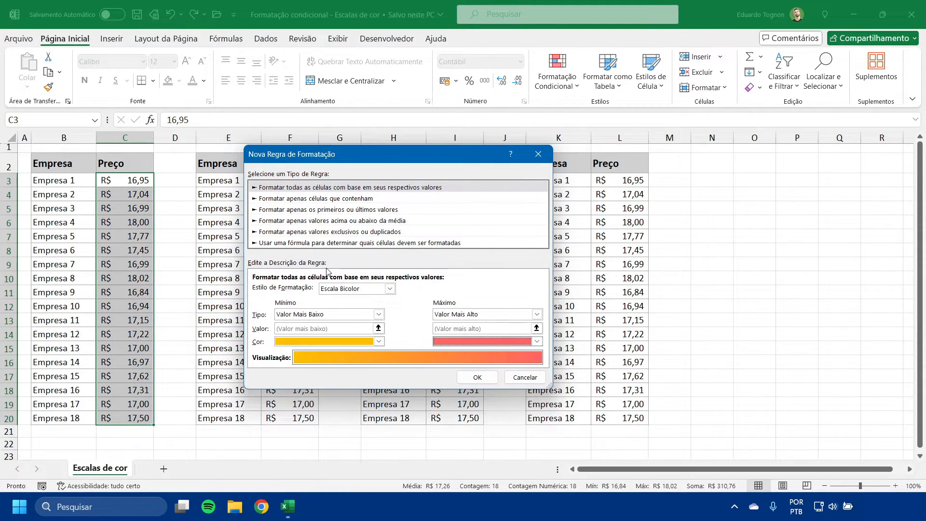
# Lighten the minimum colour to the custom yellow #FFE181 and apply the rule to the C3:C20 prices
pyautogui.click(334, 343)
pyautogui.click(335, 328)
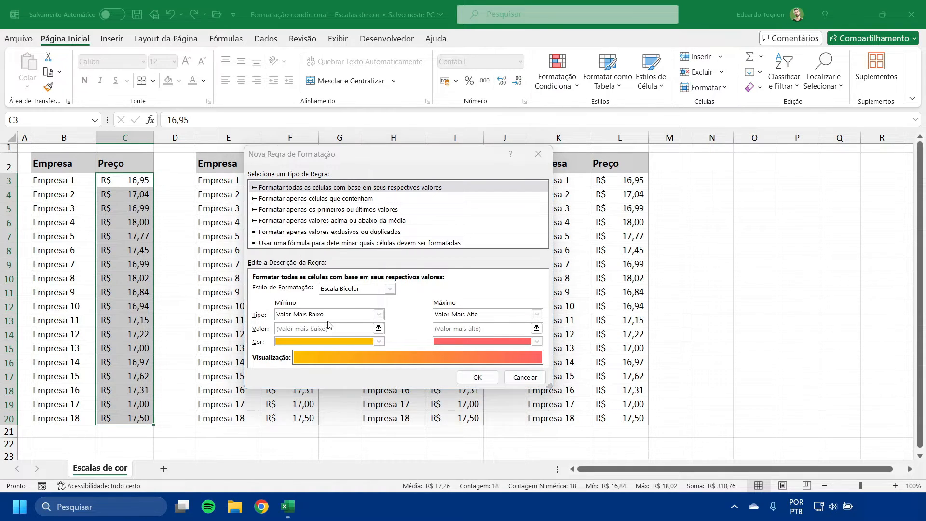
pyautogui.click(281, 304)
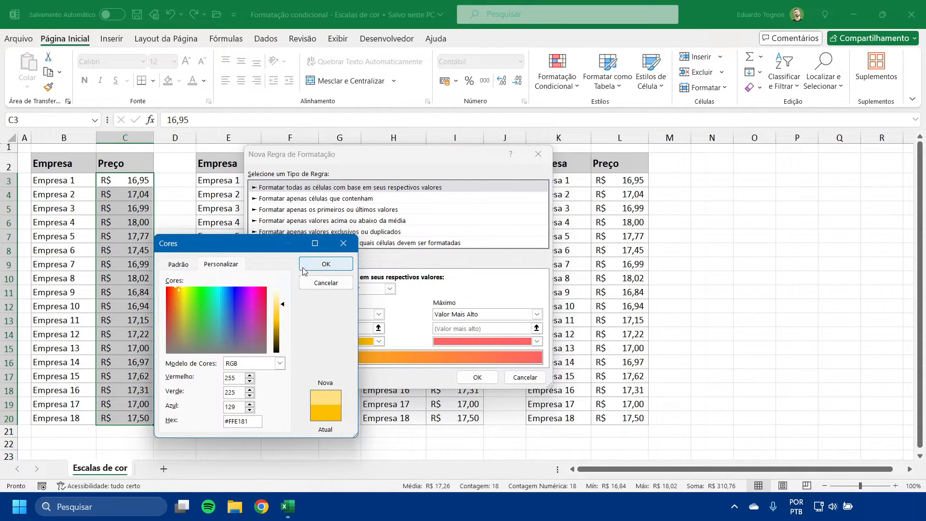
pyautogui.click(326, 264)
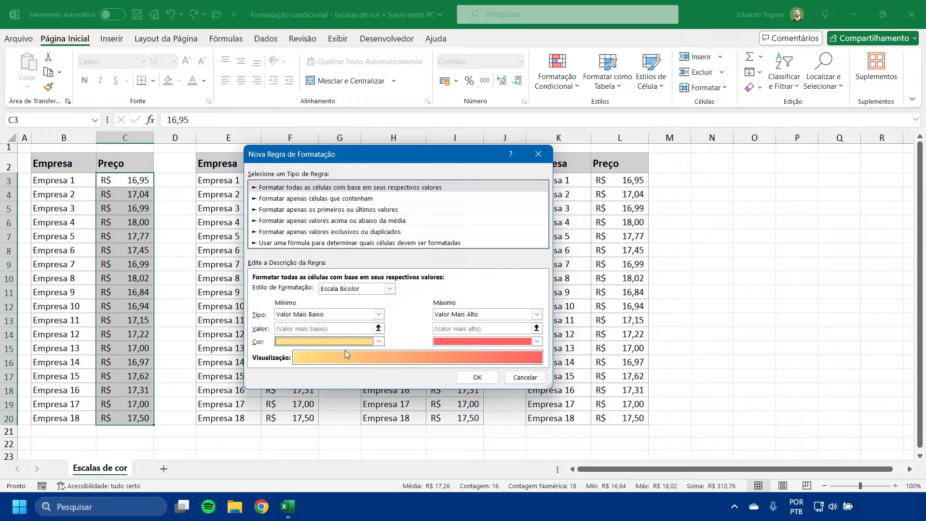
pyautogui.click(478, 377)
pyautogui.click(192, 226)
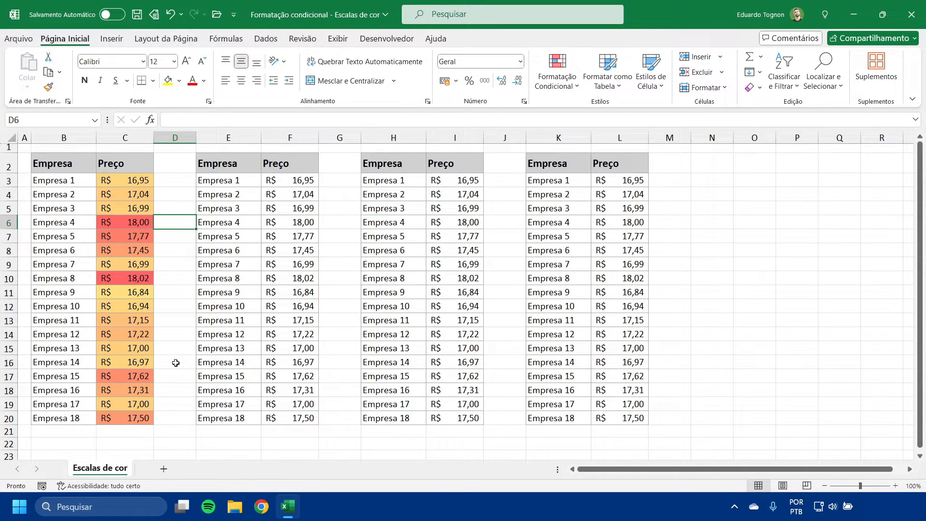
# Compare the colour shading of the prices in cells C6 and C10
pyautogui.click(143, 279)
pyautogui.click(138, 226)
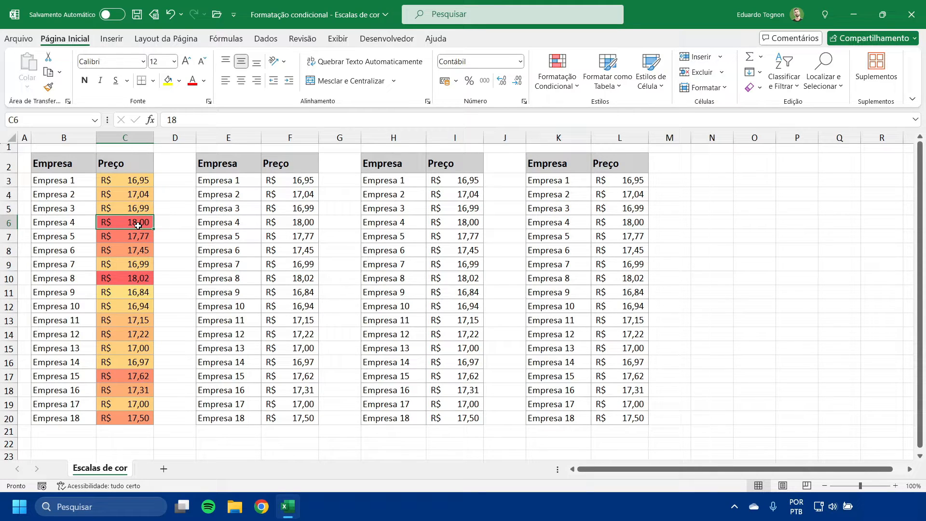
pyautogui.click(129, 278)
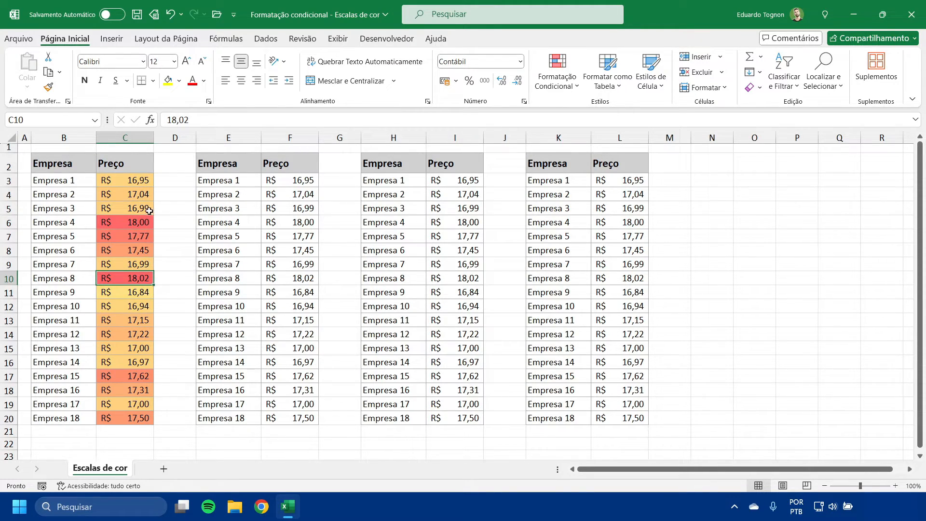
pyautogui.click(129, 221)
pyautogui.click(135, 282)
pyautogui.click(172, 296)
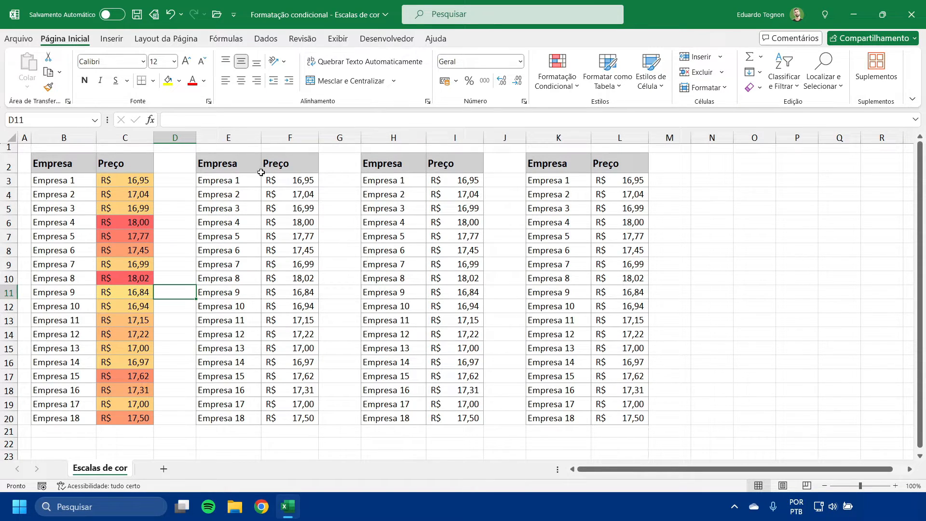
# Start a new two-colour scale rule for the prices in F3:F20 with light green as the minimum colour
pyautogui.moveTo(273, 179); pyautogui.dragTo(270, 419)
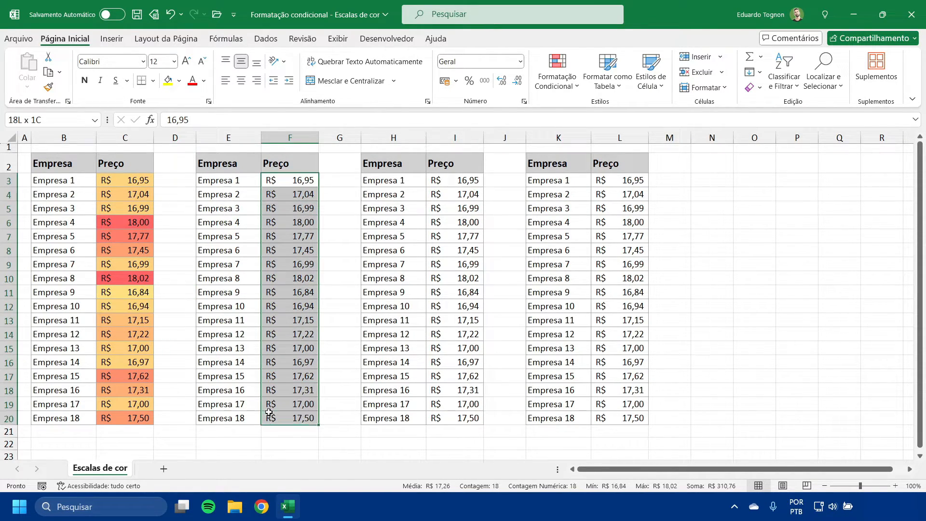
pyautogui.click(547, 88)
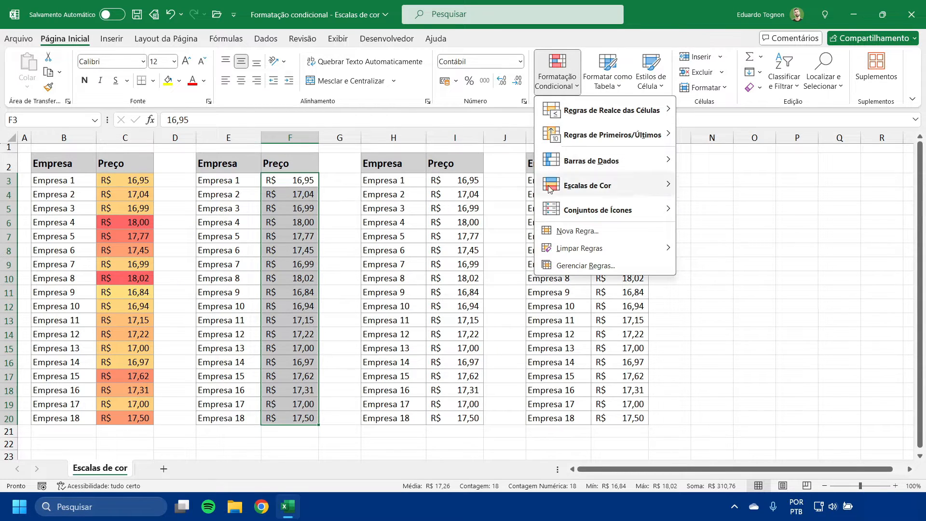
pyautogui.click(555, 232)
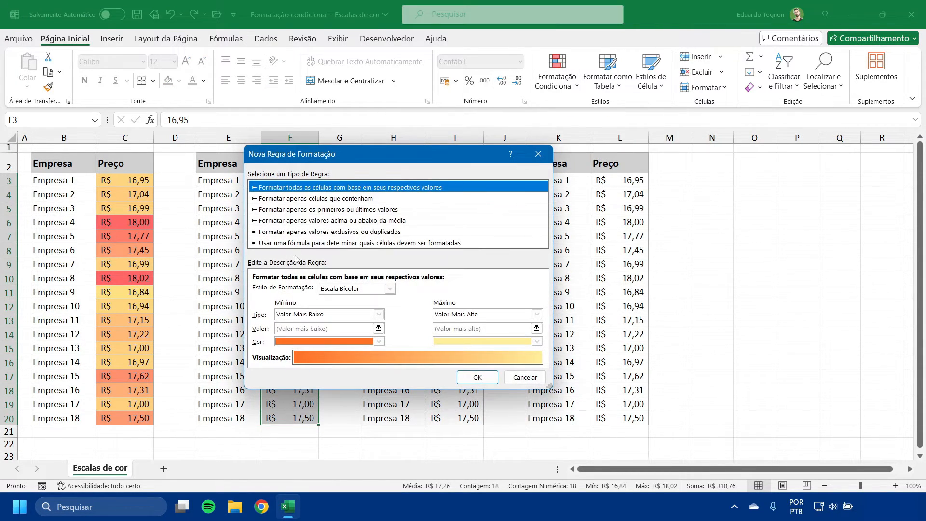
pyautogui.click(353, 341)
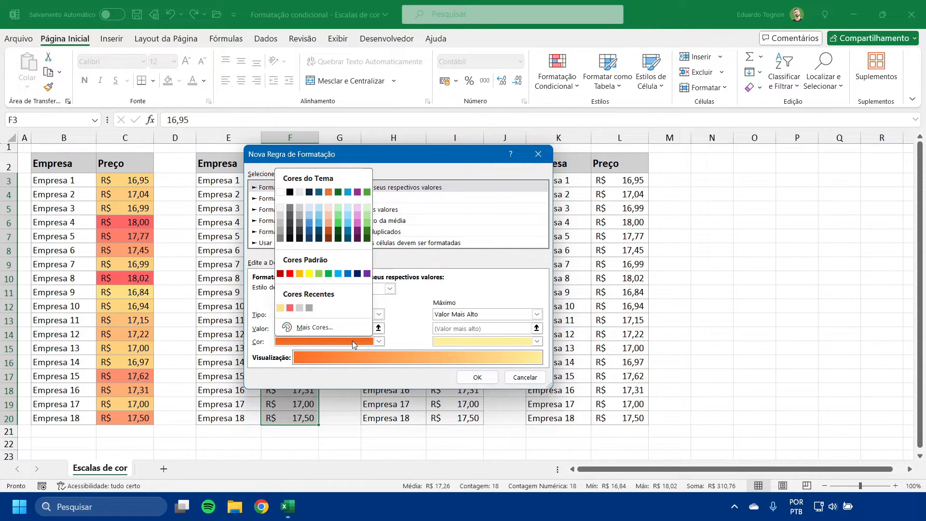
pyautogui.click(368, 212)
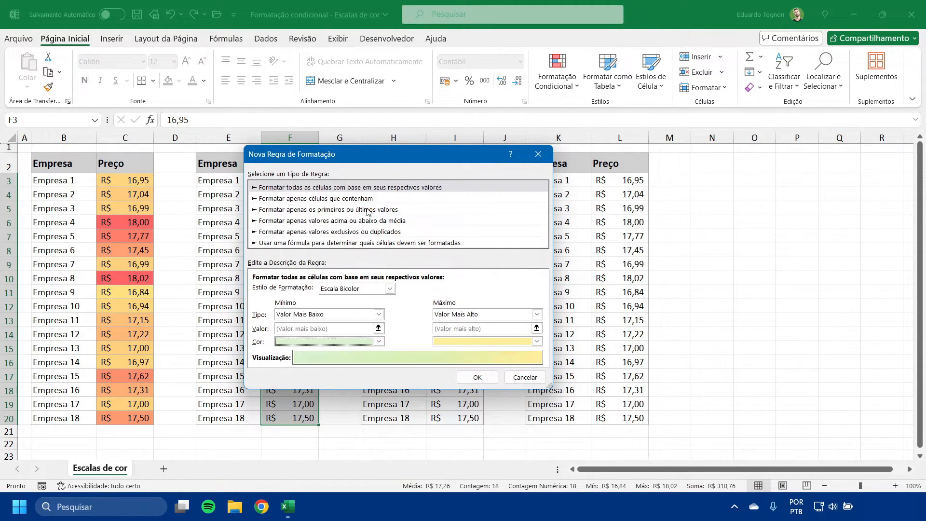
# Set the maximum colour to dark green and apply the colour scale to F3:F20
pyautogui.click(444, 341)
pyautogui.click(525, 223)
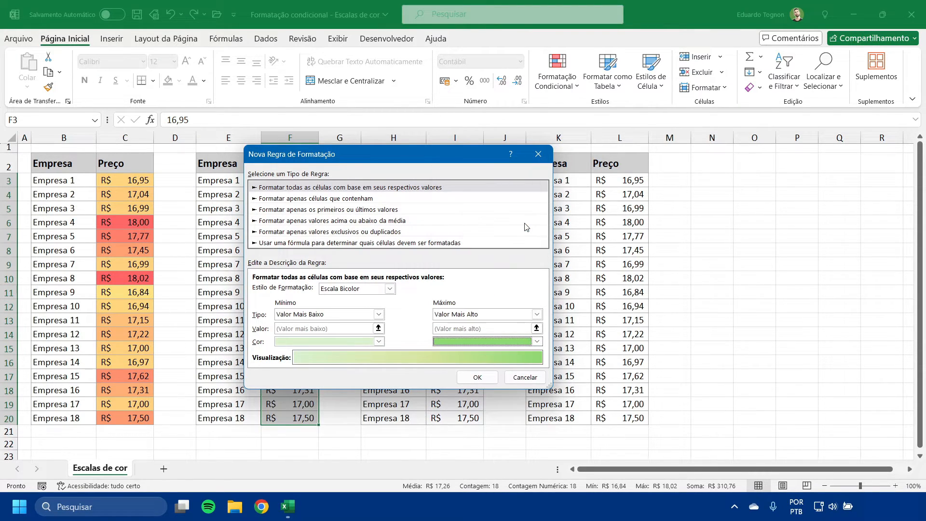
pyautogui.click(497, 341)
pyautogui.click(525, 238)
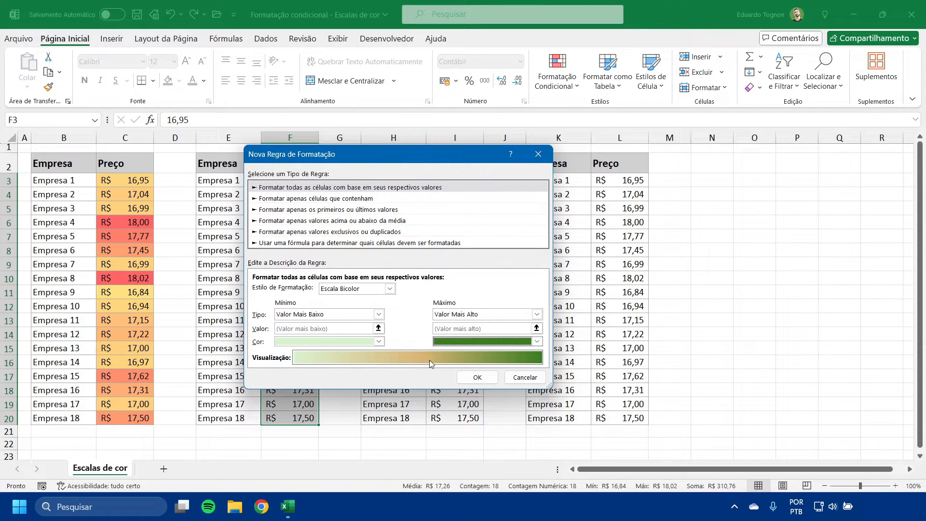
pyautogui.click(475, 377)
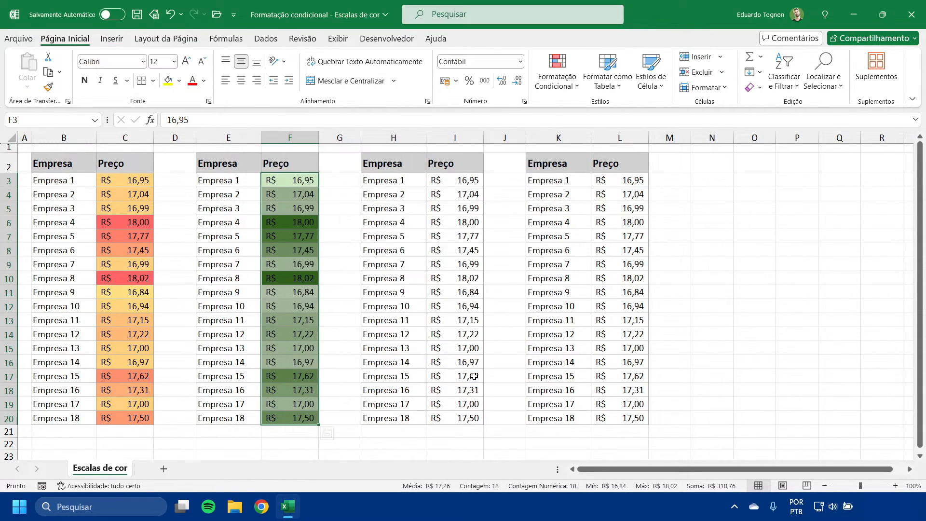
pyautogui.click(340, 389)
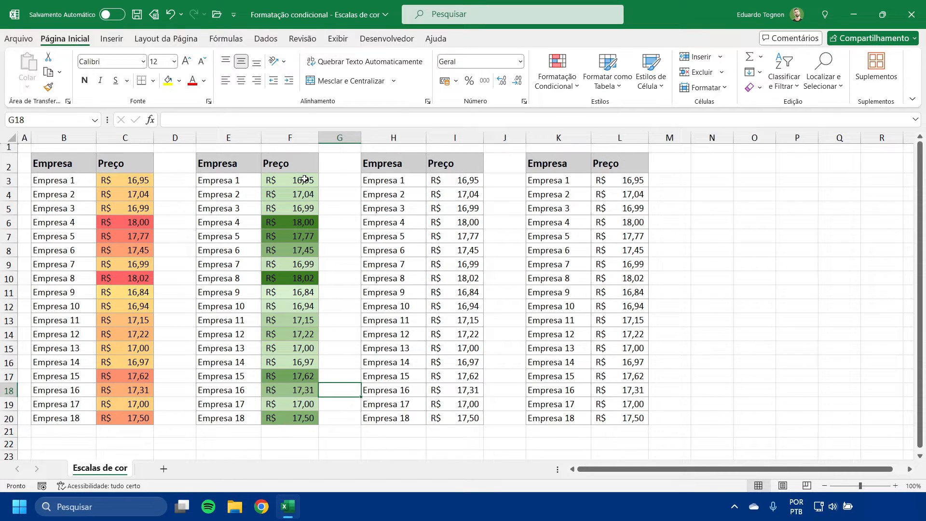
# Sort the second company table by the F3:F20 prices from smallest to largest, expanding the selection to include the company names
pyautogui.moveTo(304, 179); pyautogui.dragTo(308, 426)
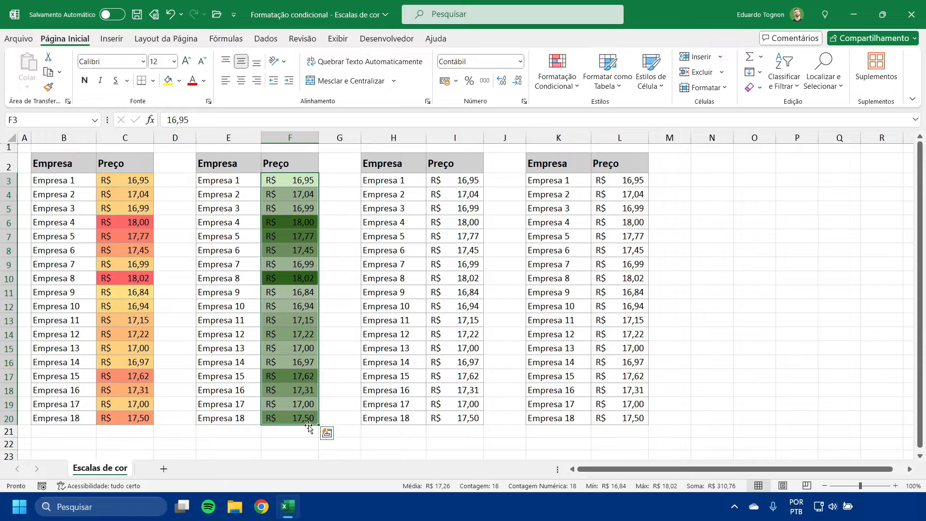
pyautogui.click(784, 76)
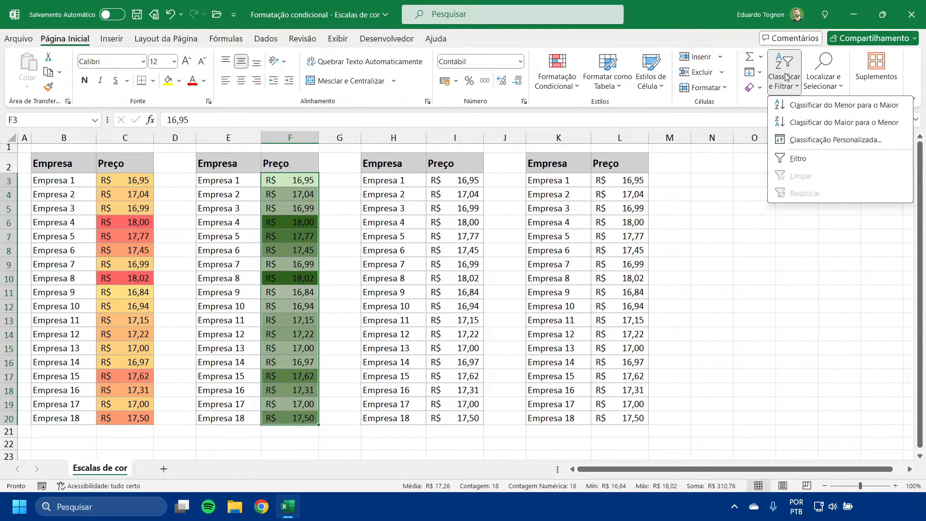
pyautogui.click(817, 108)
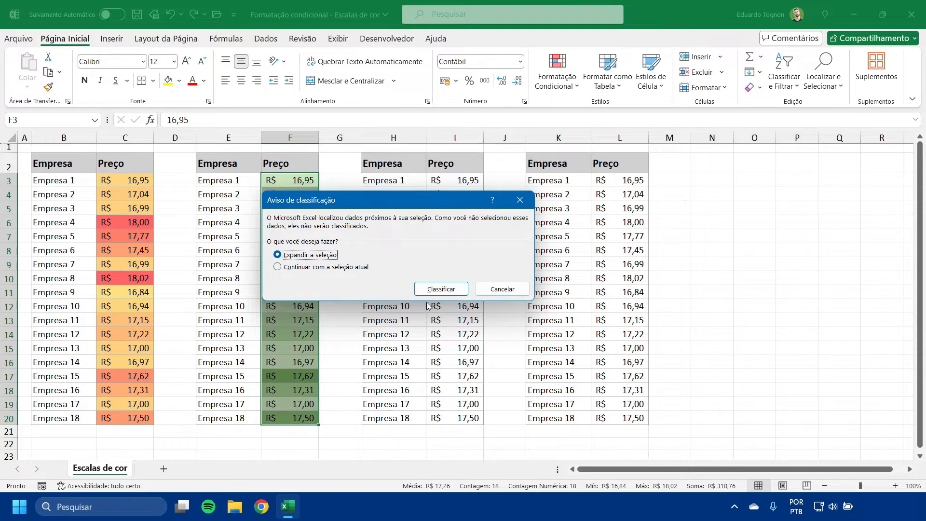
pyautogui.click(444, 290)
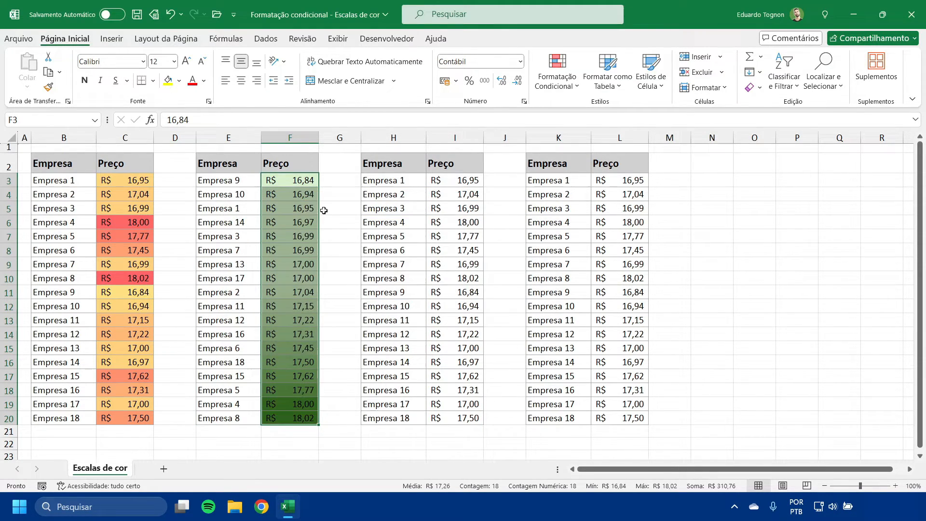
pyautogui.click(329, 301)
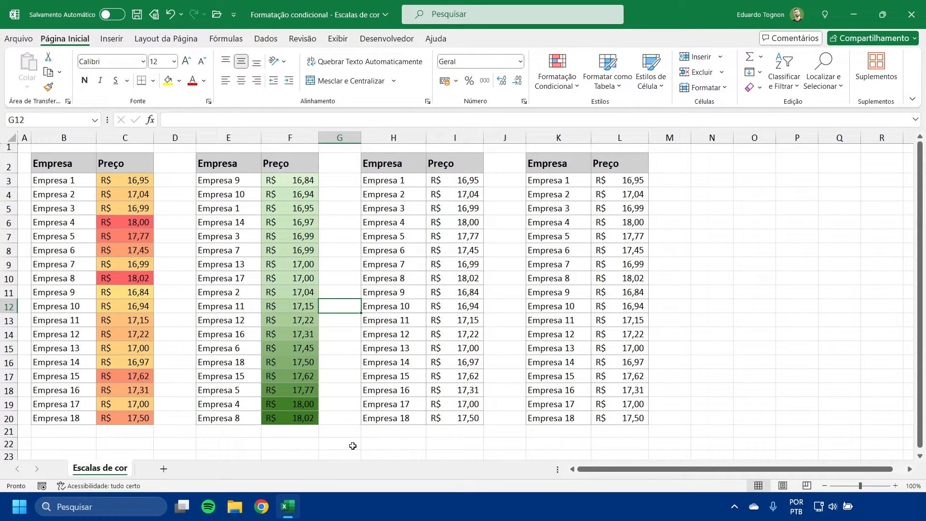
# Apply a three-colour scale rule to the prices in I3:I20 with the default red, yellow and green colours and a 50th-percentile midpoint
pyautogui.moveTo(450, 180); pyautogui.dragTo(461, 418)
pyautogui.click(548, 74)
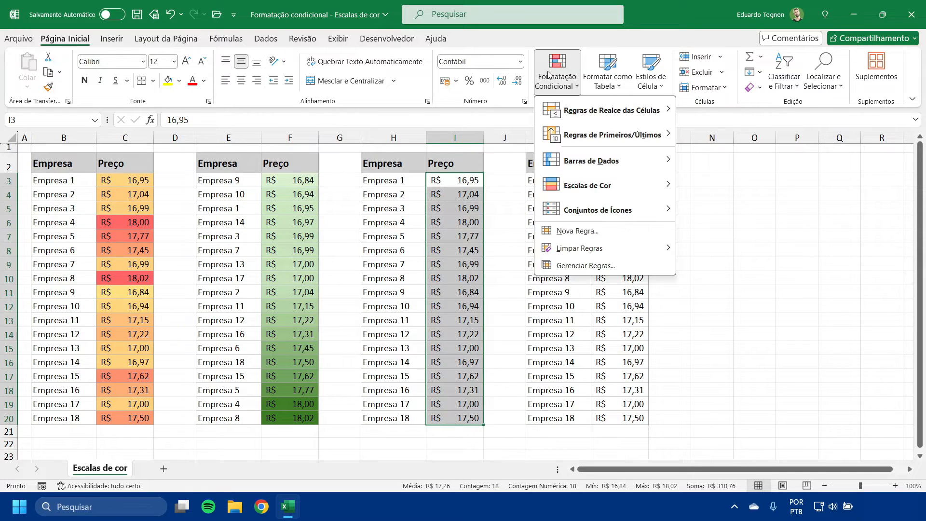
pyautogui.click(578, 231)
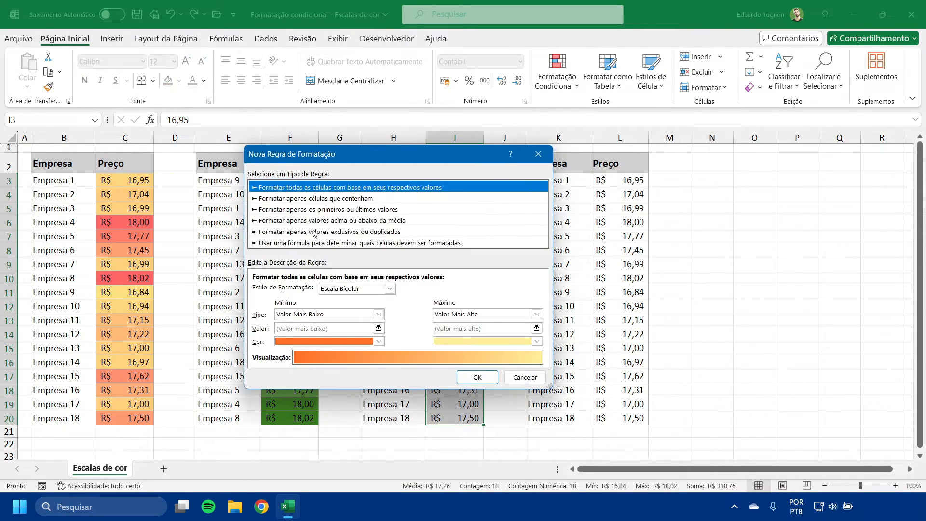
pyautogui.click(344, 290)
pyautogui.click(344, 308)
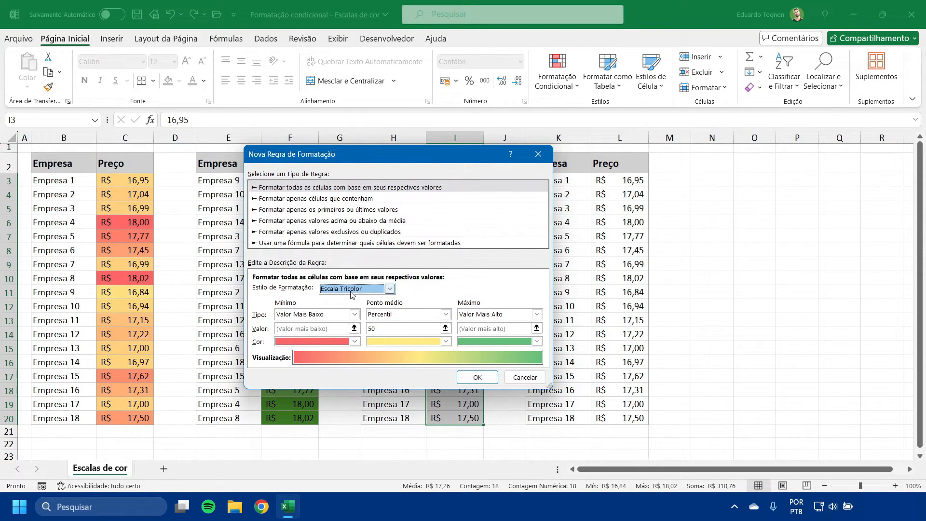
pyautogui.click(388, 328)
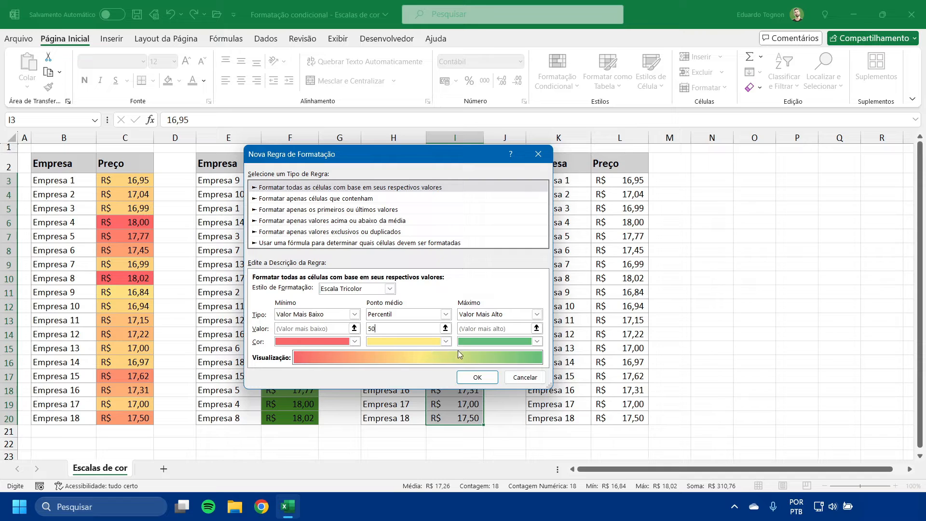
pyautogui.click(476, 384)
pyautogui.click(712, 333)
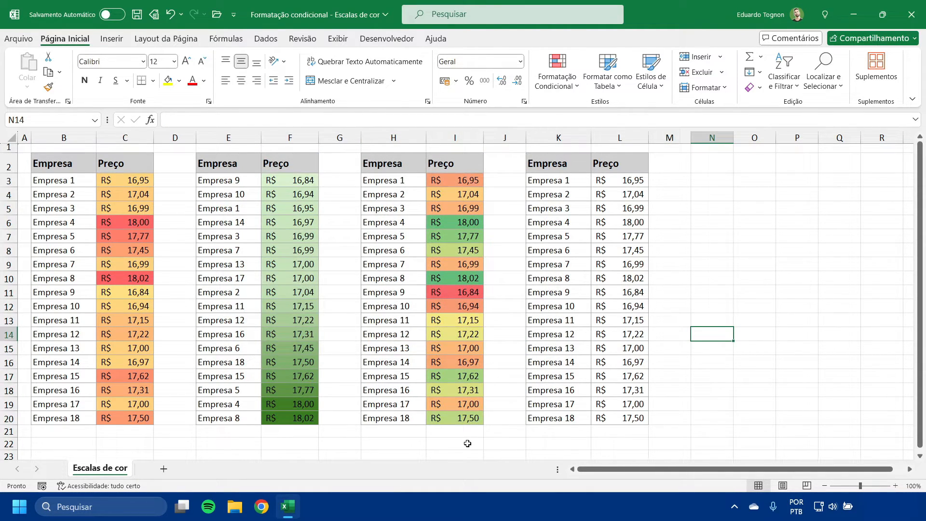
# Sort the third company table by the I3:I20 prices from largest to smallest, expanding the selection to include the company names
pyautogui.moveTo(476, 182); pyautogui.dragTo(463, 424)
pyautogui.click(785, 78)
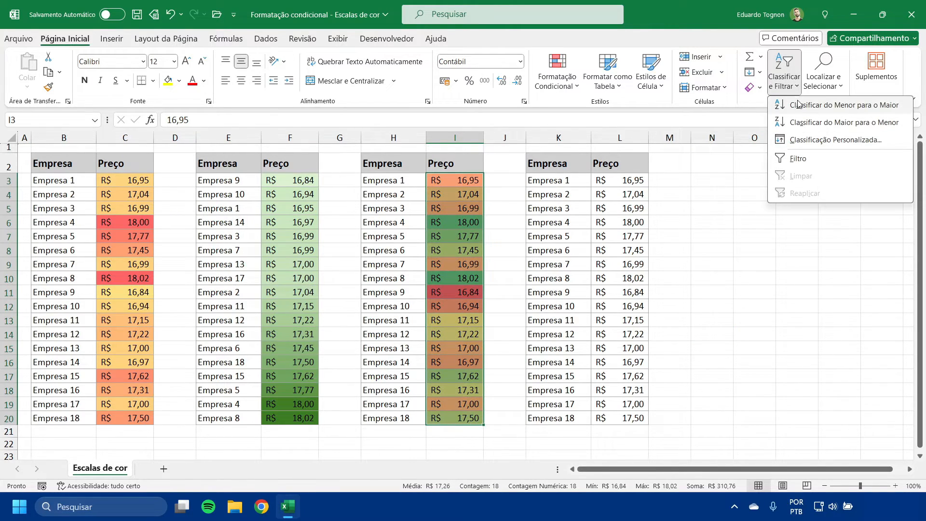
pyautogui.click(838, 124)
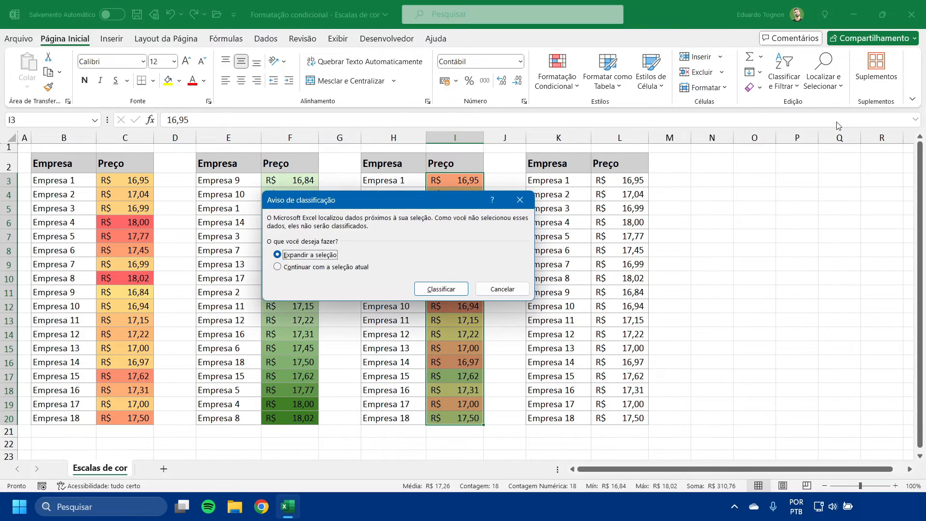
pyautogui.click(441, 289)
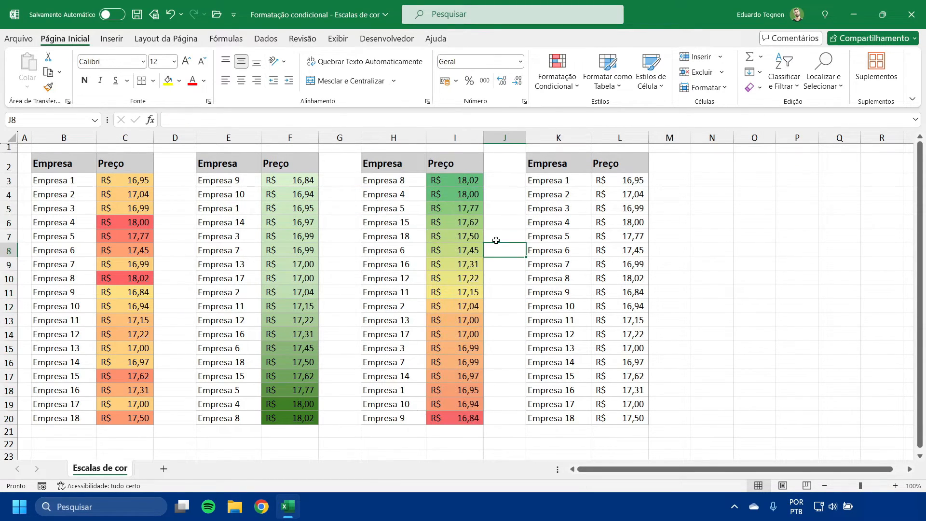
# Compare the colour shading of the prices in I3 and I20, and save the workbook
pyautogui.click(472, 182)
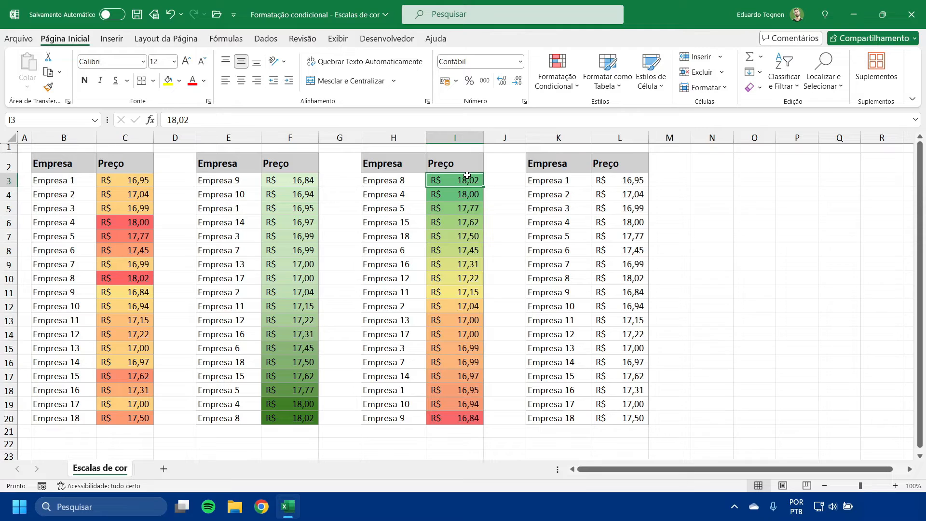
pyautogui.click(471, 415)
pyautogui.click(690, 405)
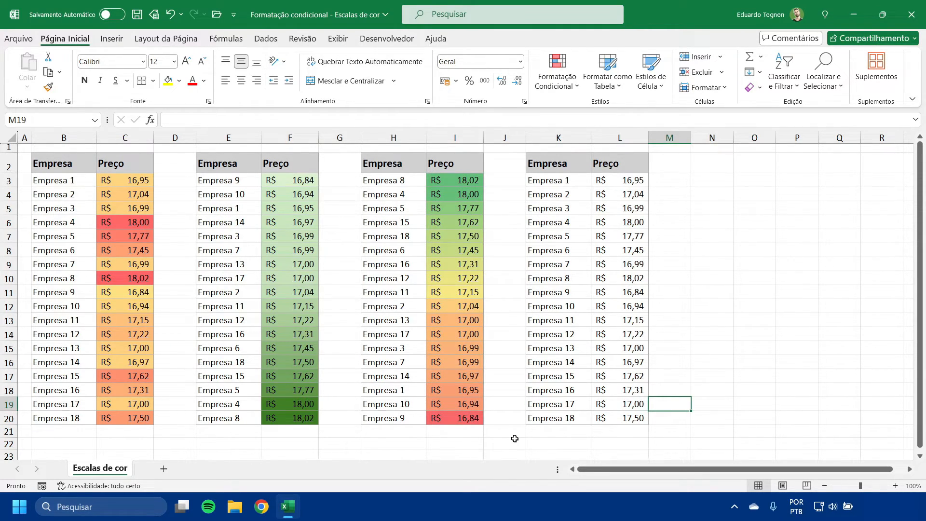
pyautogui.hotkey('ctrl', 's')
pyautogui.click(704, 239)
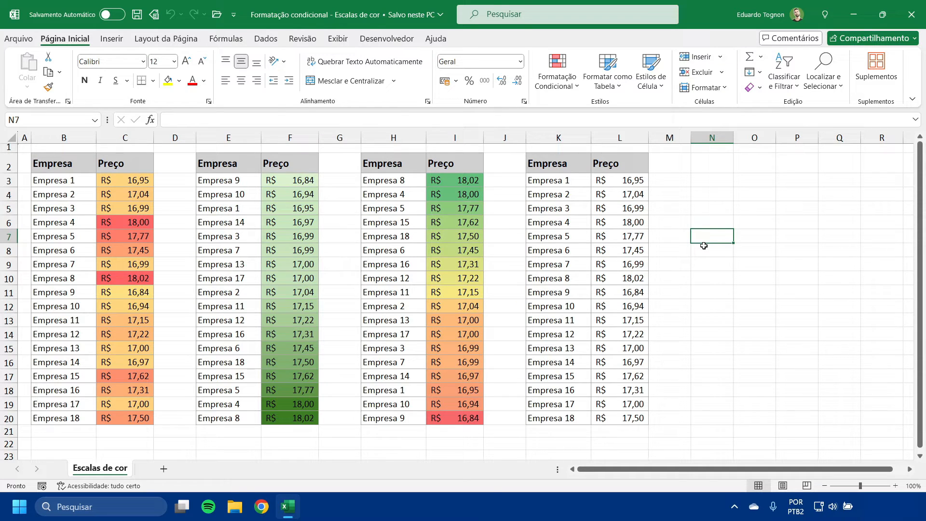
# Start a new two-colour scale rule for the prices in L3:L20 with both the minimum and maximum types set to Número
pyautogui.moveTo(602, 178); pyautogui.dragTo(622, 420)
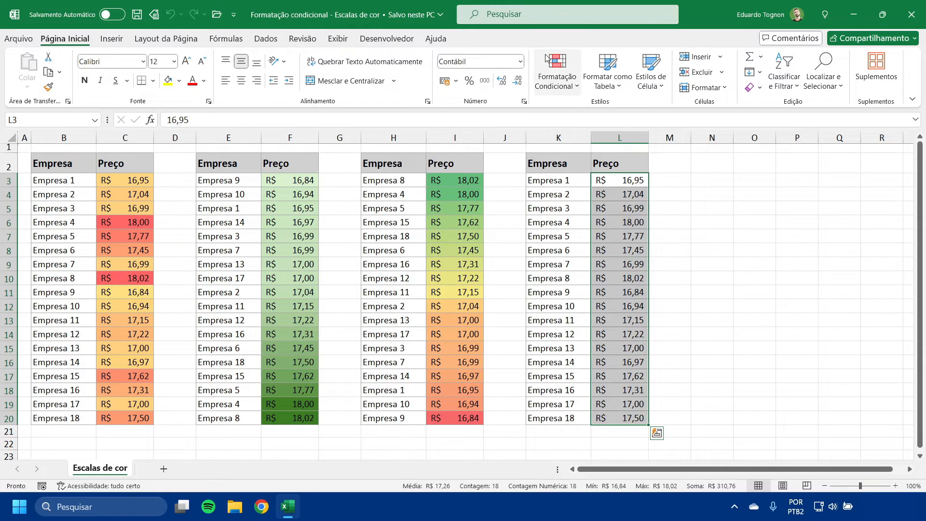
pyautogui.click(557, 72)
pyautogui.click(569, 231)
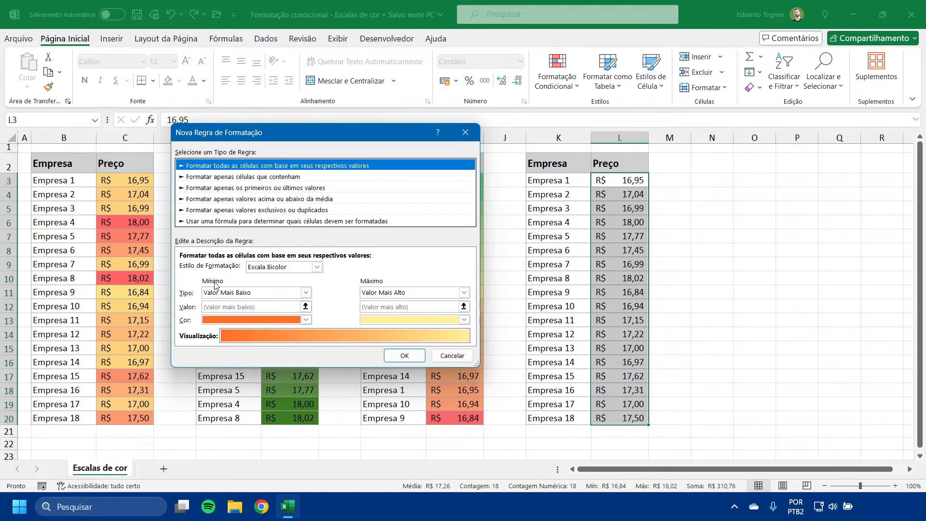
pyautogui.click(256, 294)
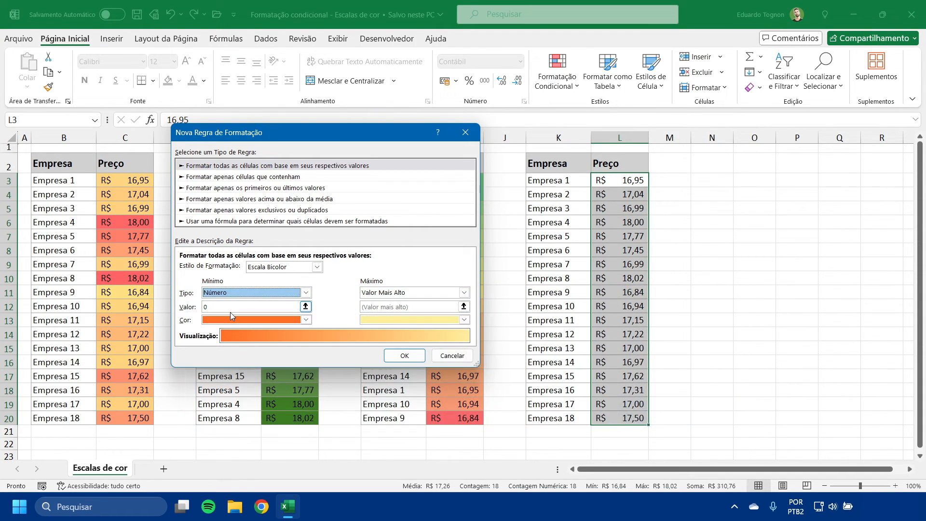
pyautogui.click(383, 296)
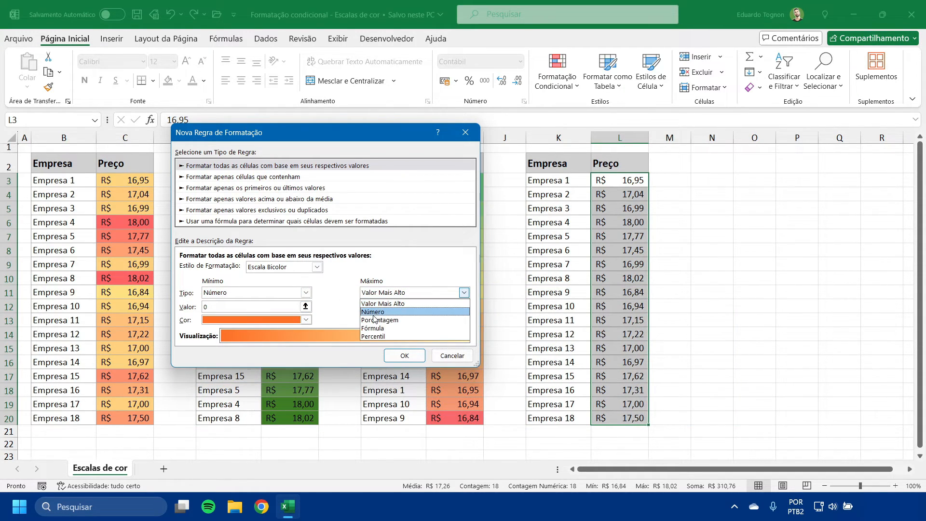
pyautogui.click(384, 309)
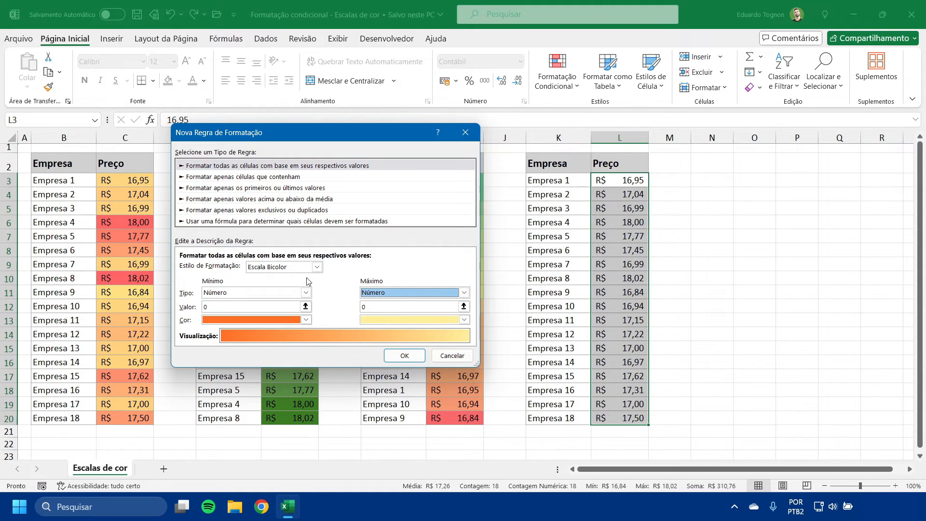
# Set the rule's minimum value to 15 and maximum value to 25, and apply the colour scale to L3:L20
pyautogui.doubleClick(214, 306)
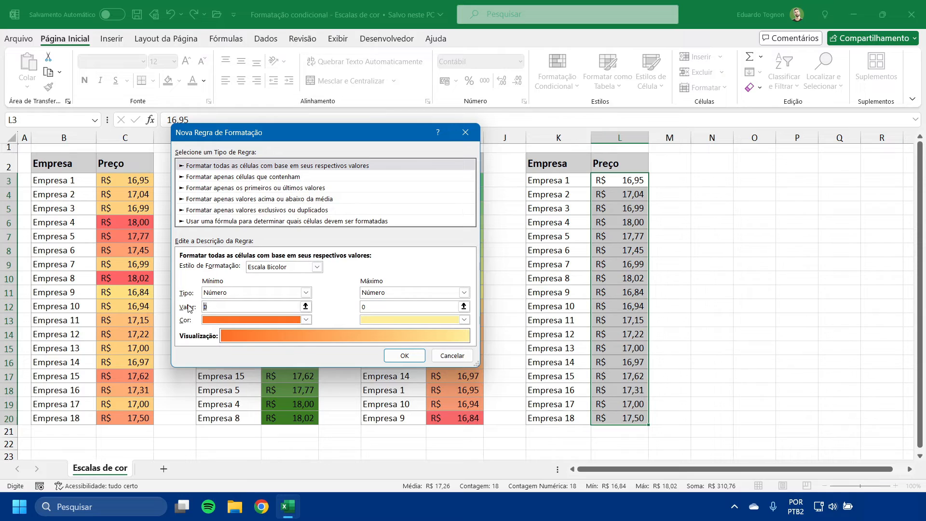
pyautogui.write('15')
pyautogui.click(396, 294)
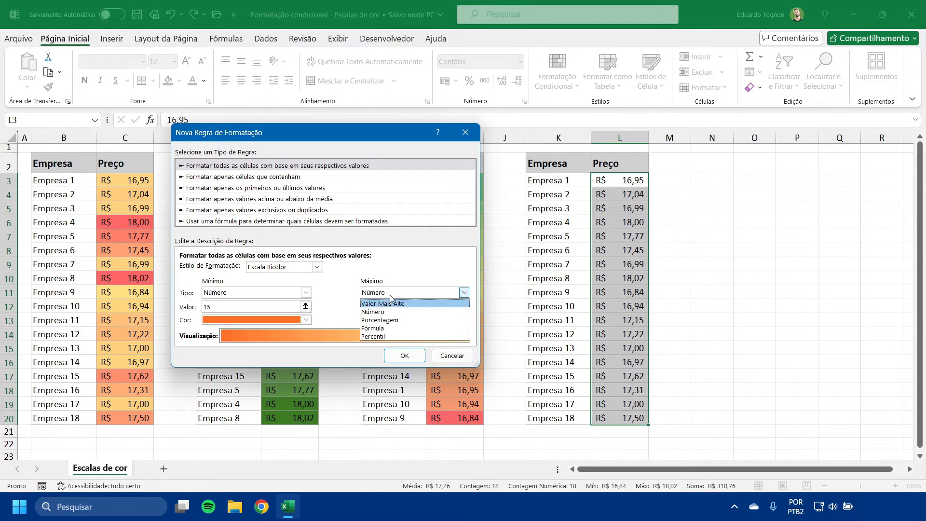
pyautogui.click(381, 312)
pyautogui.press('Tab')
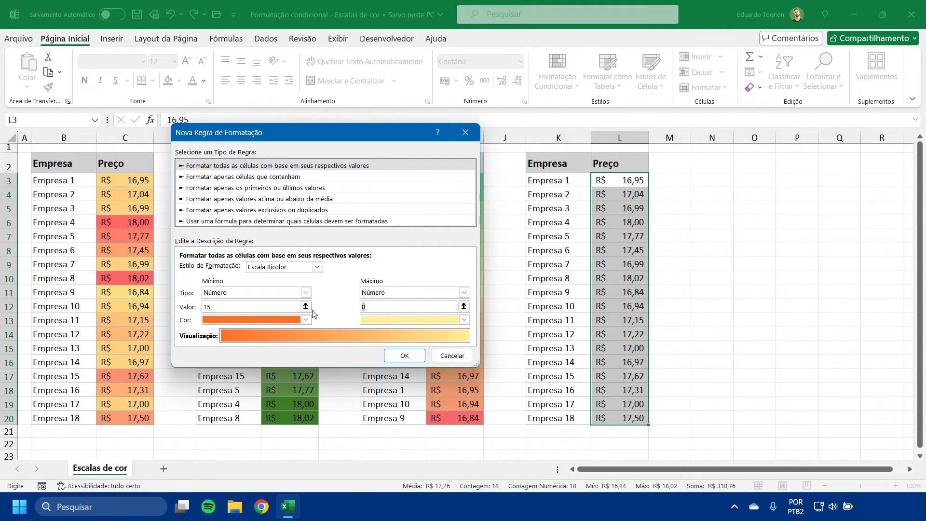
pyautogui.write('25')
pyautogui.click(404, 356)
pyautogui.click(716, 283)
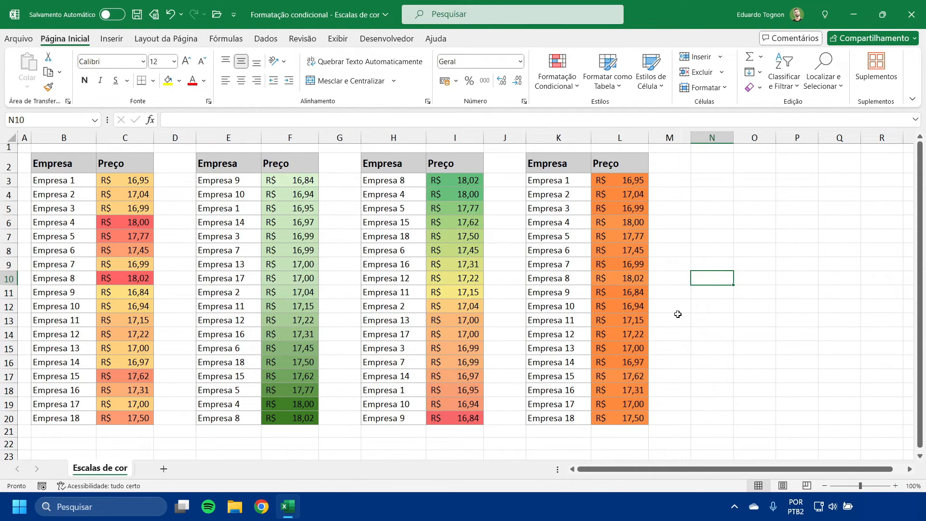
# Examine how the colour shading varies among the prices in L3:L20, including cells L6 and L10
pyautogui.click(633, 225)
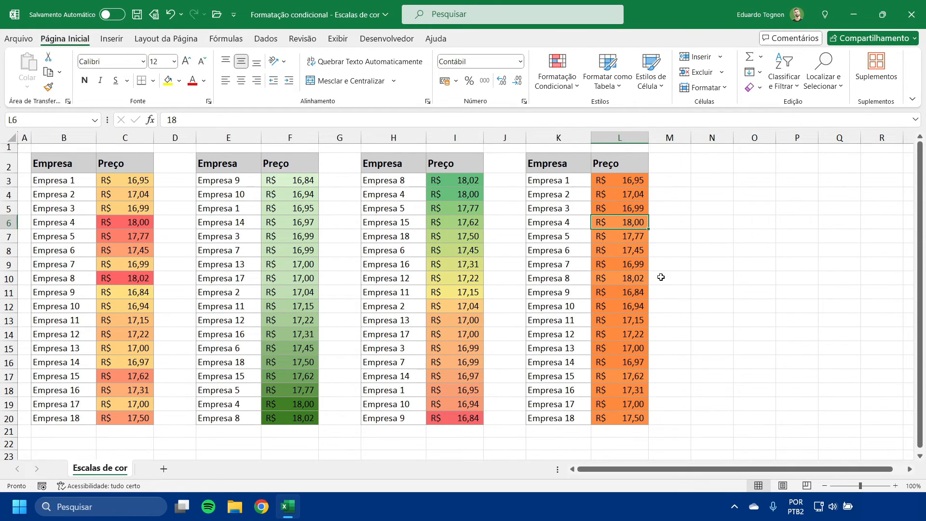
pyautogui.click(635, 277)
pyautogui.click(687, 289)
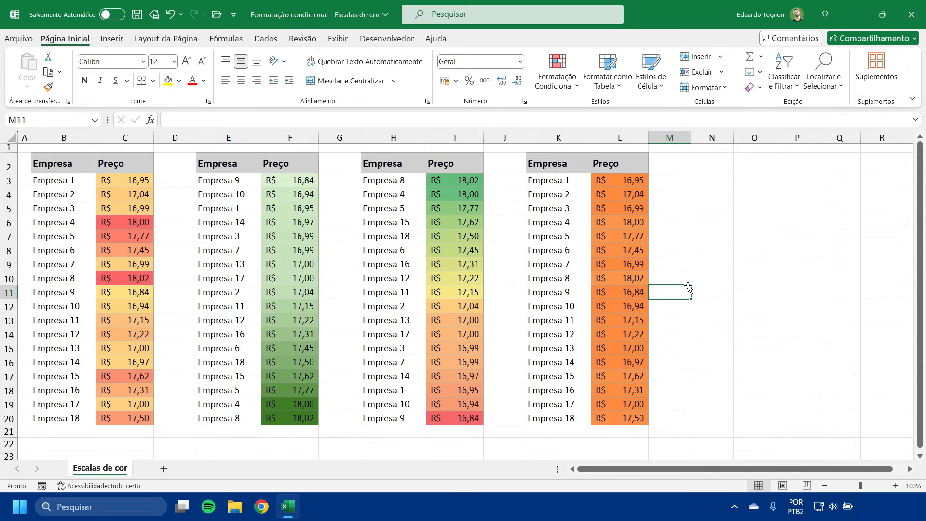
pyautogui.click(604, 209)
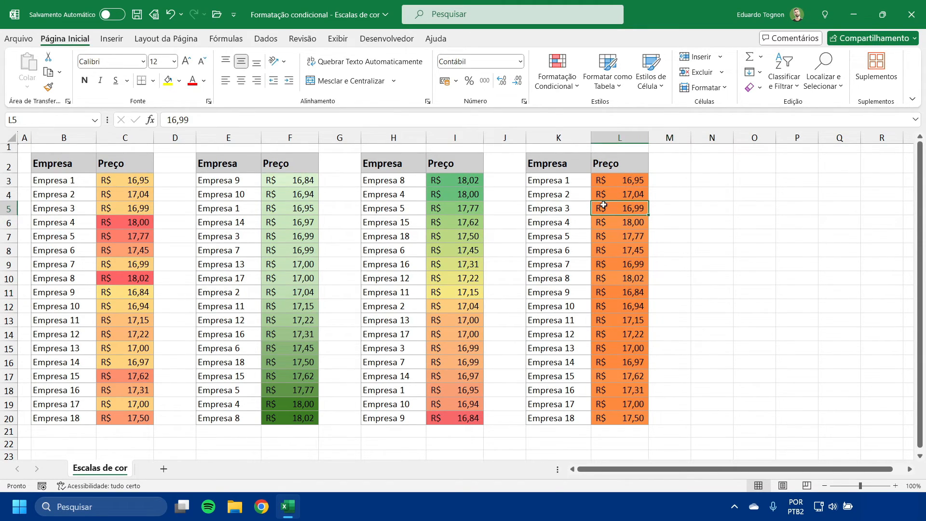
pyautogui.click(564, 82)
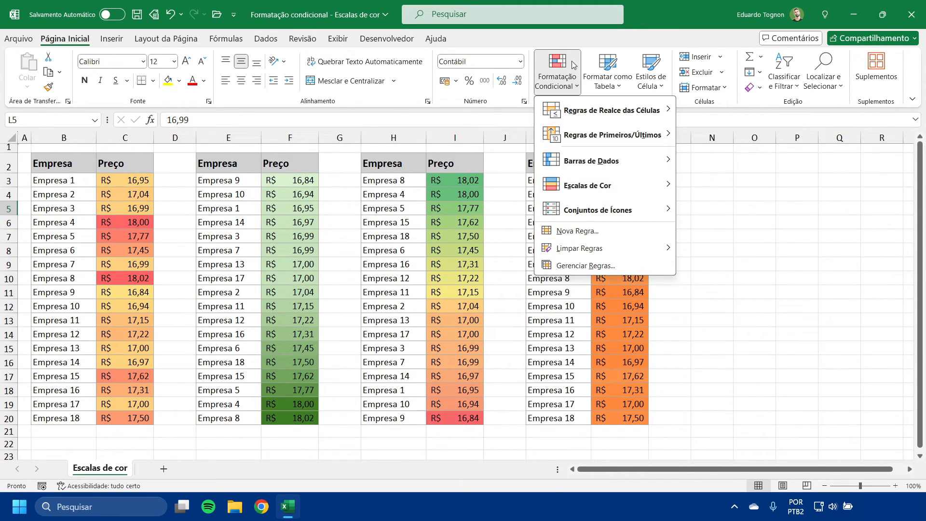
pyautogui.click(565, 78)
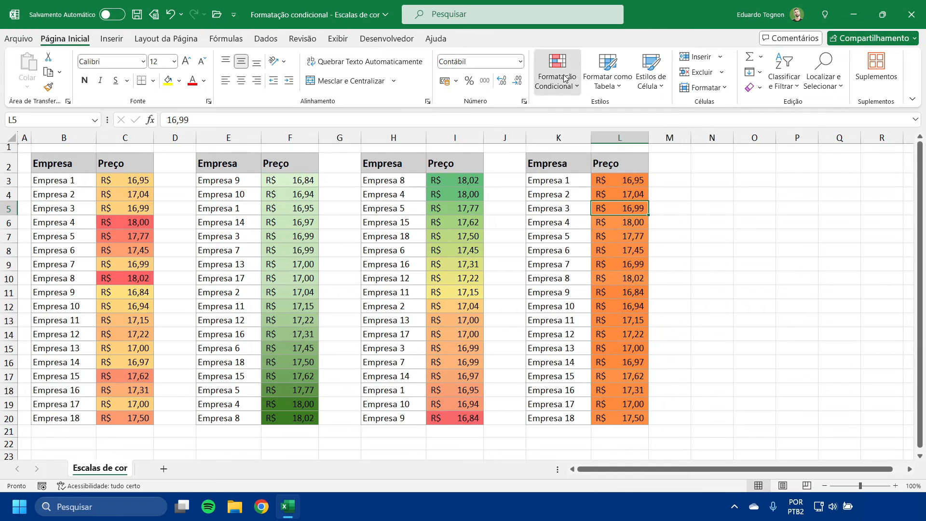
pyautogui.click(613, 256)
pyautogui.click(615, 306)
pyautogui.click(617, 360)
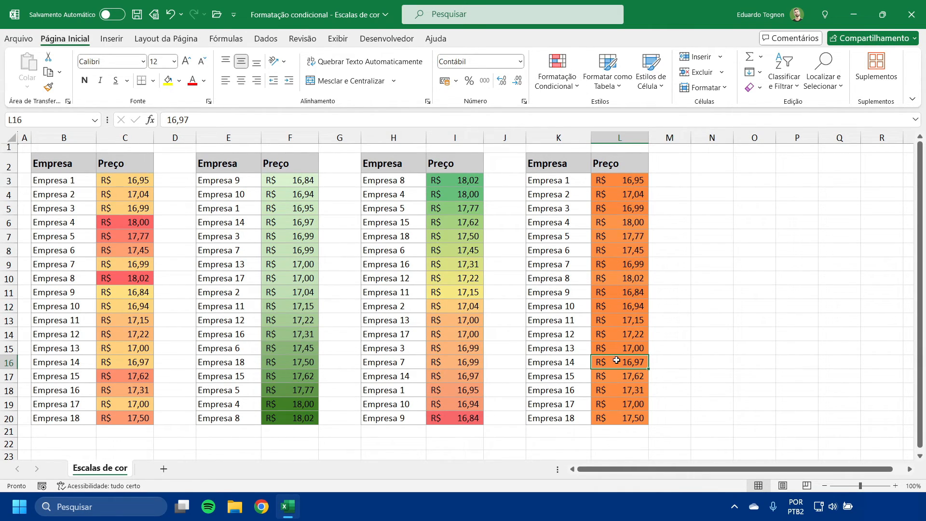
# Edit the existing L3:L20 colour-scale rule to use a maximum value of 19, and check the shading of cell L10
pyautogui.click(567, 83)
pyautogui.click(585, 266)
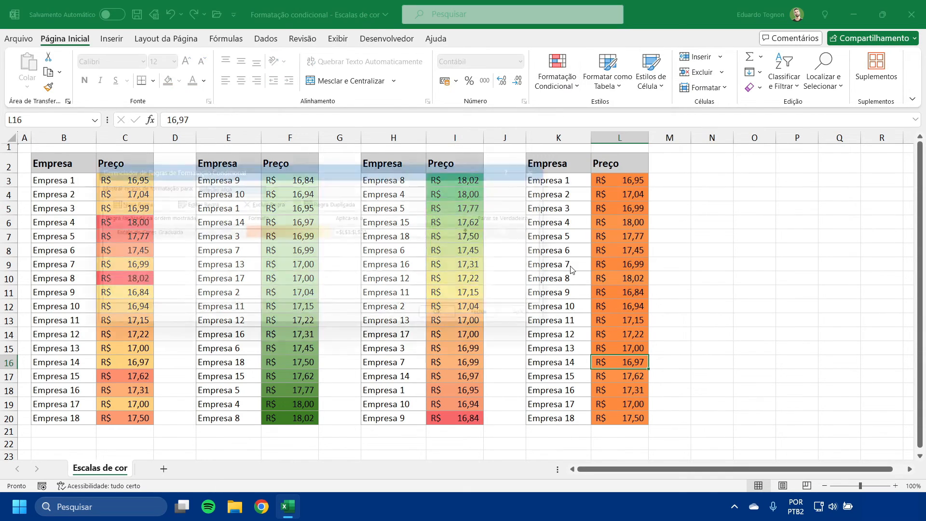
pyautogui.click(147, 234)
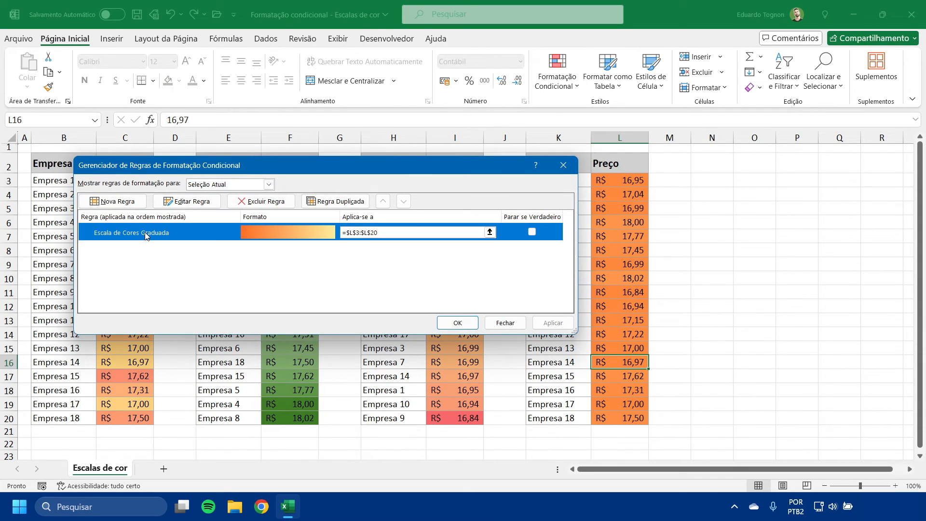
pyautogui.doubleClick(147, 235)
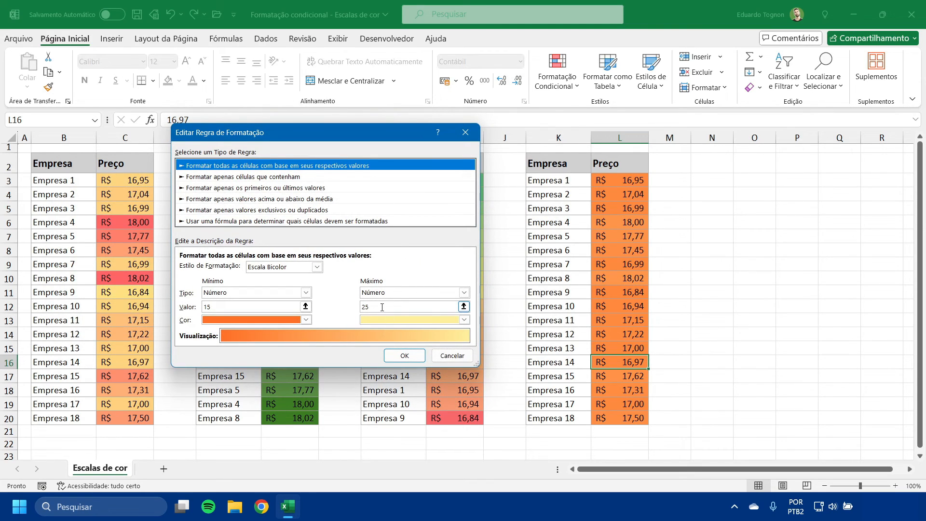
pyautogui.doubleClick(365, 306)
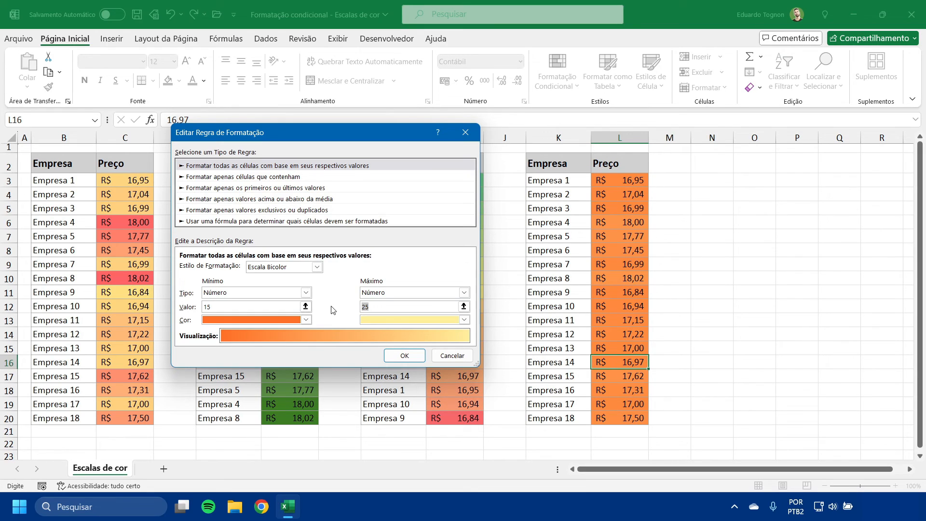
pyautogui.write('19')
pyautogui.click(404, 356)
pyautogui.click(452, 323)
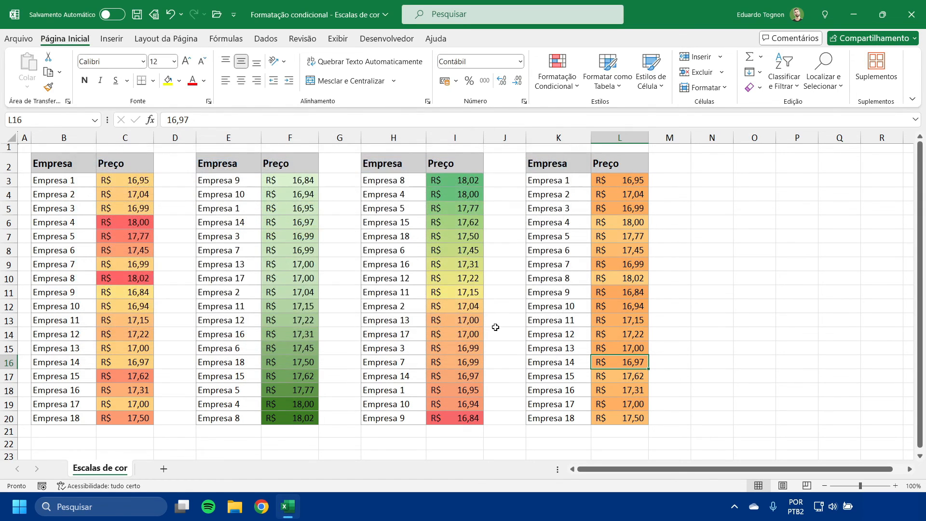
pyautogui.click(697, 278)
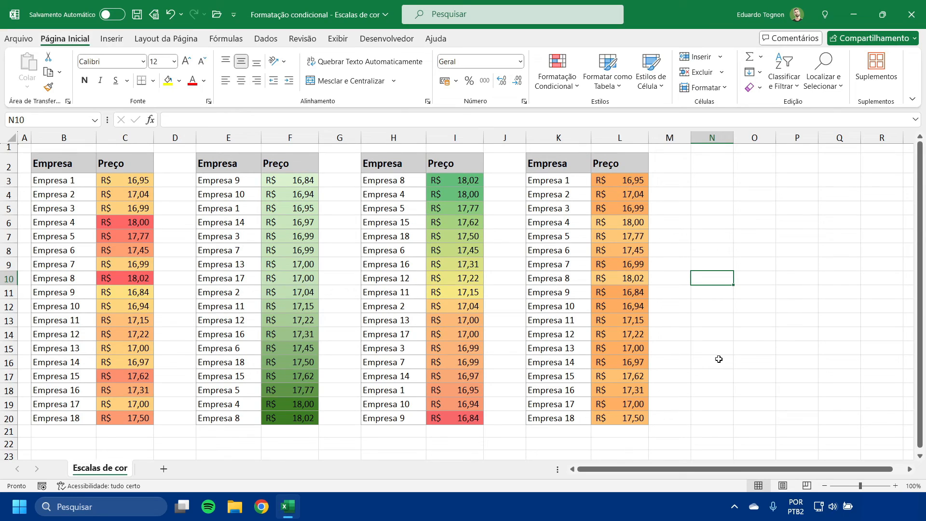
pyautogui.click(643, 282)
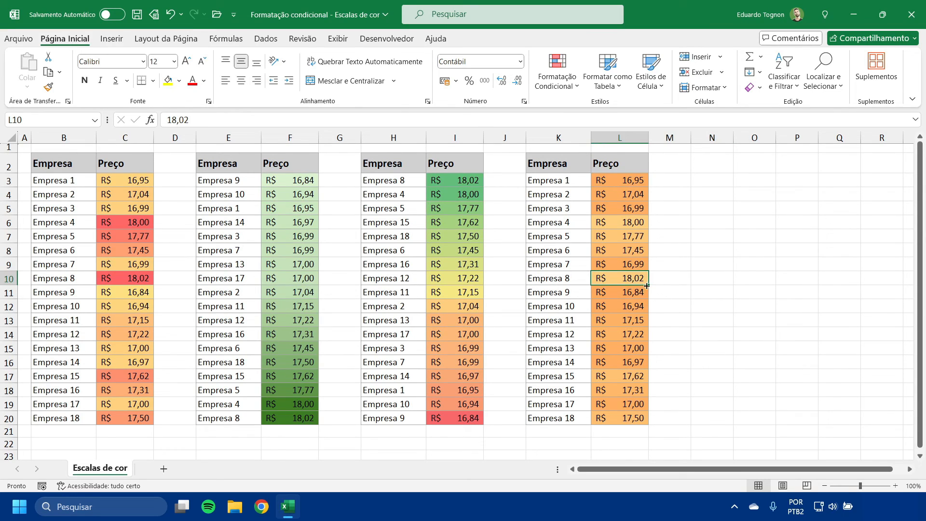